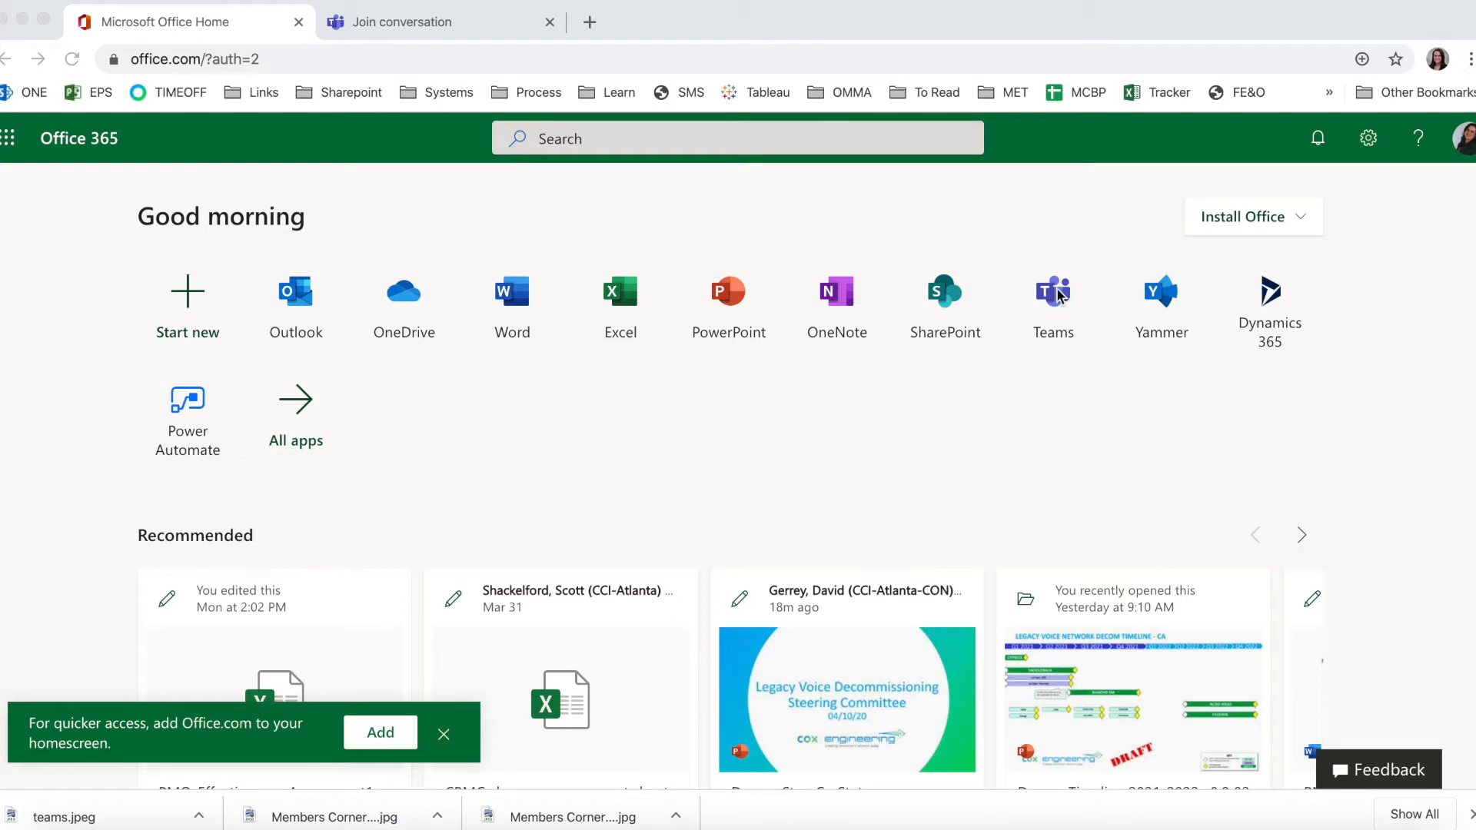
Switch to the Microsoft Teams desktop app, then collapse and re-expand the MyChairSpins team's channel list
left_click(415, 23)
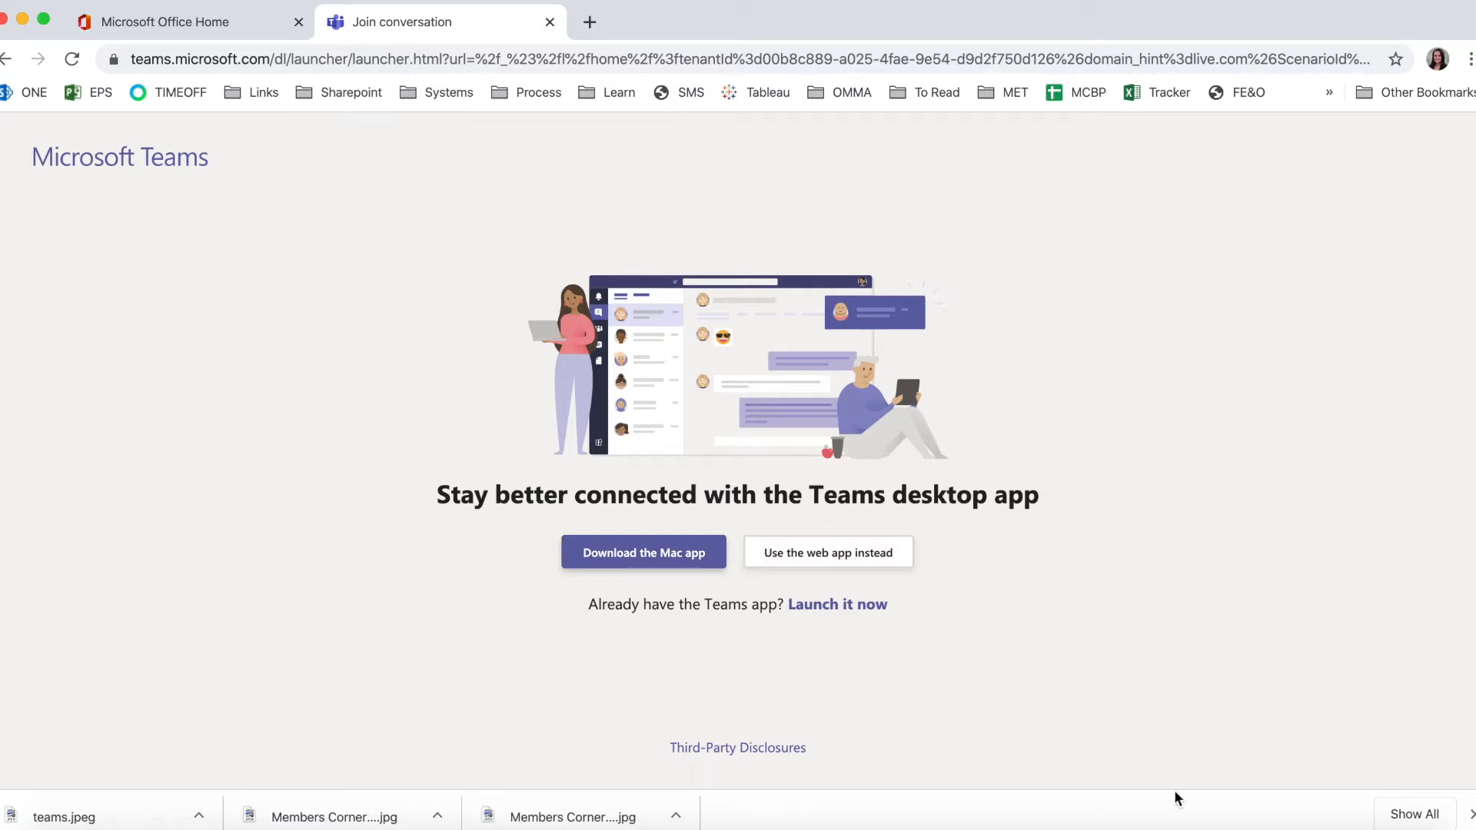
left_click(1169, 823)
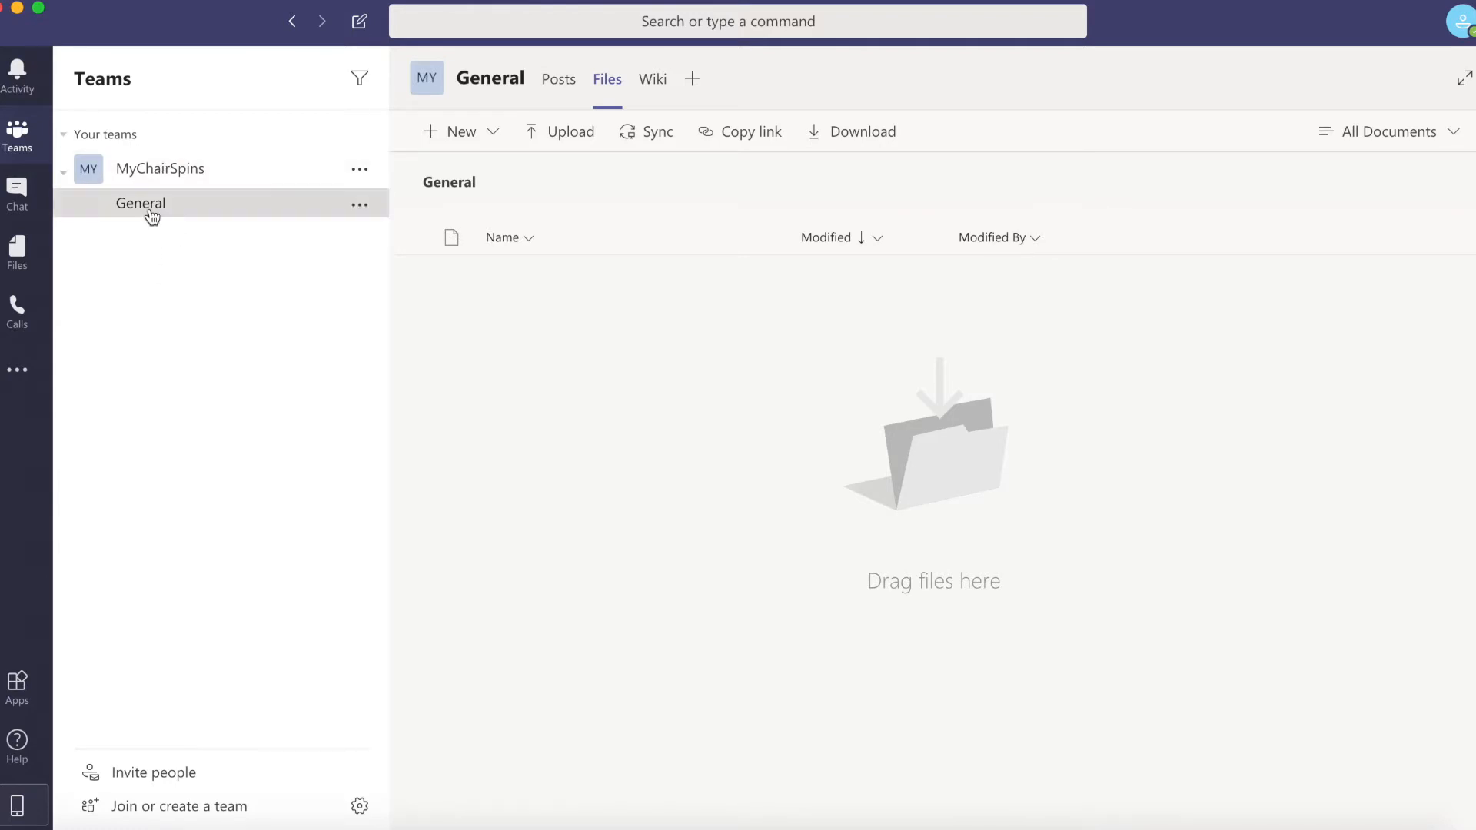
left_click(67, 182)
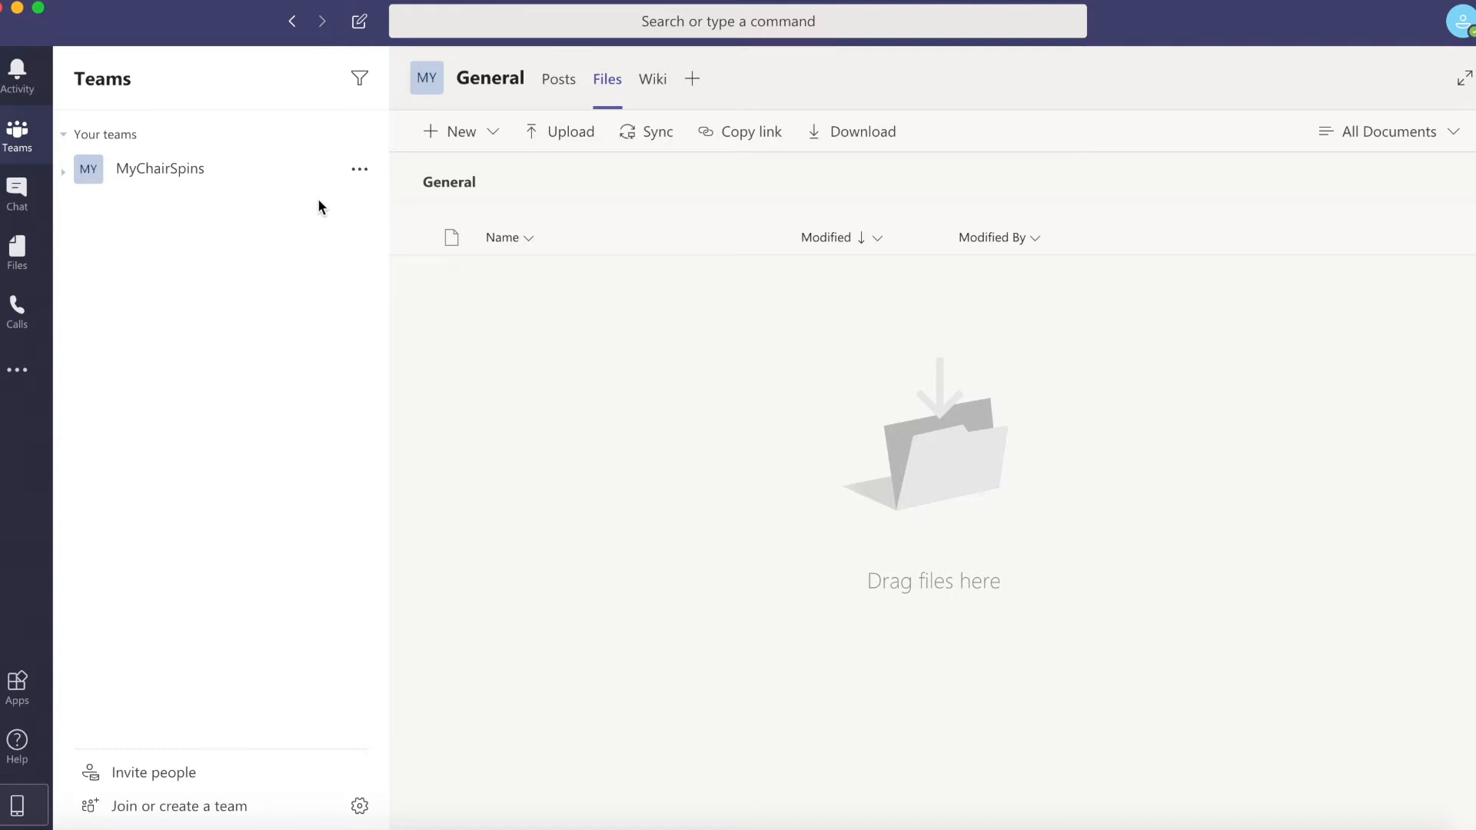
left_click(68, 176)
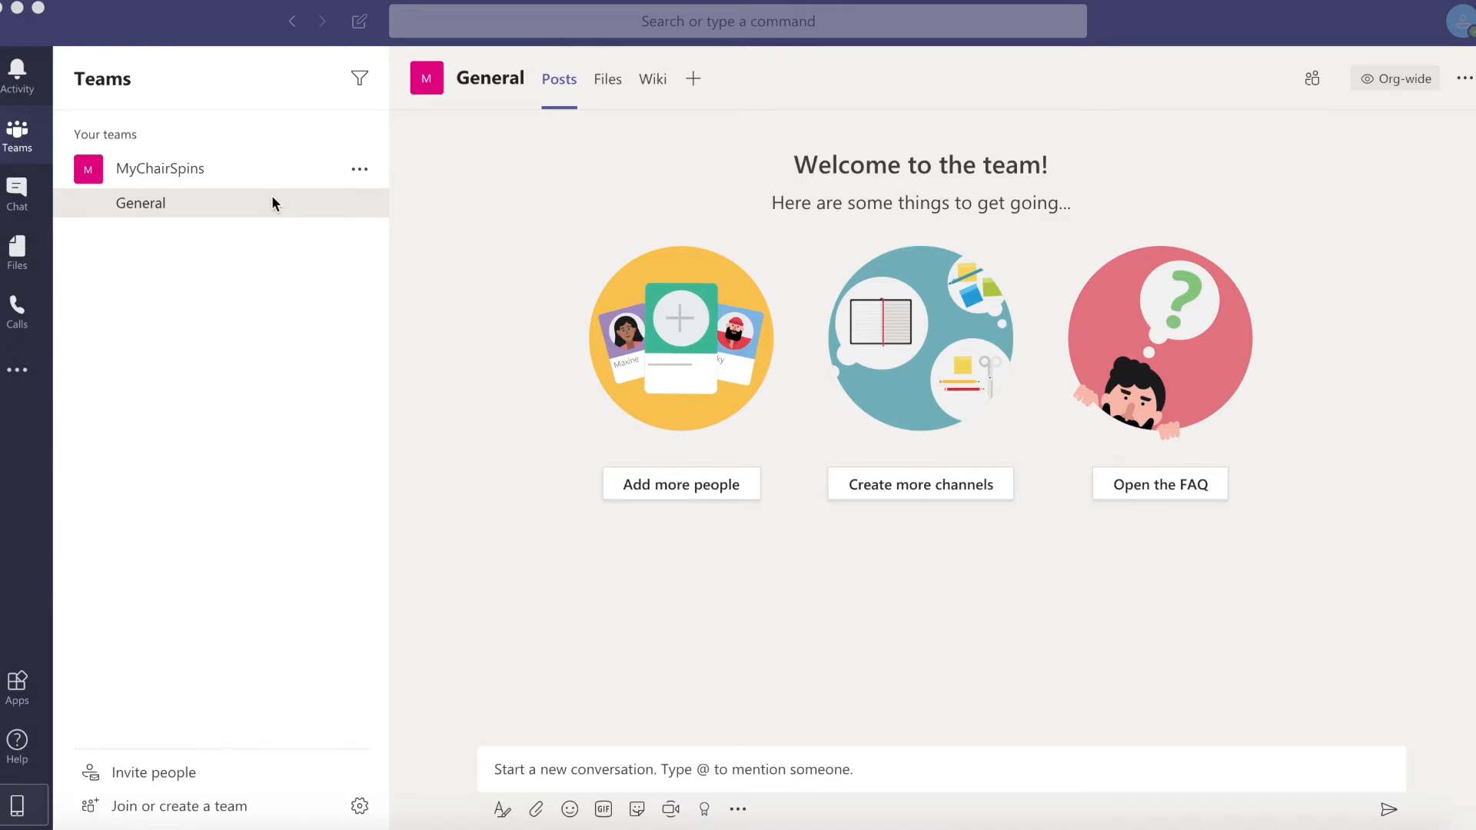
Add a standard channel named YouTube to the MyChairSpins team, shown automatically in everyone's channel list
left_click(356, 172)
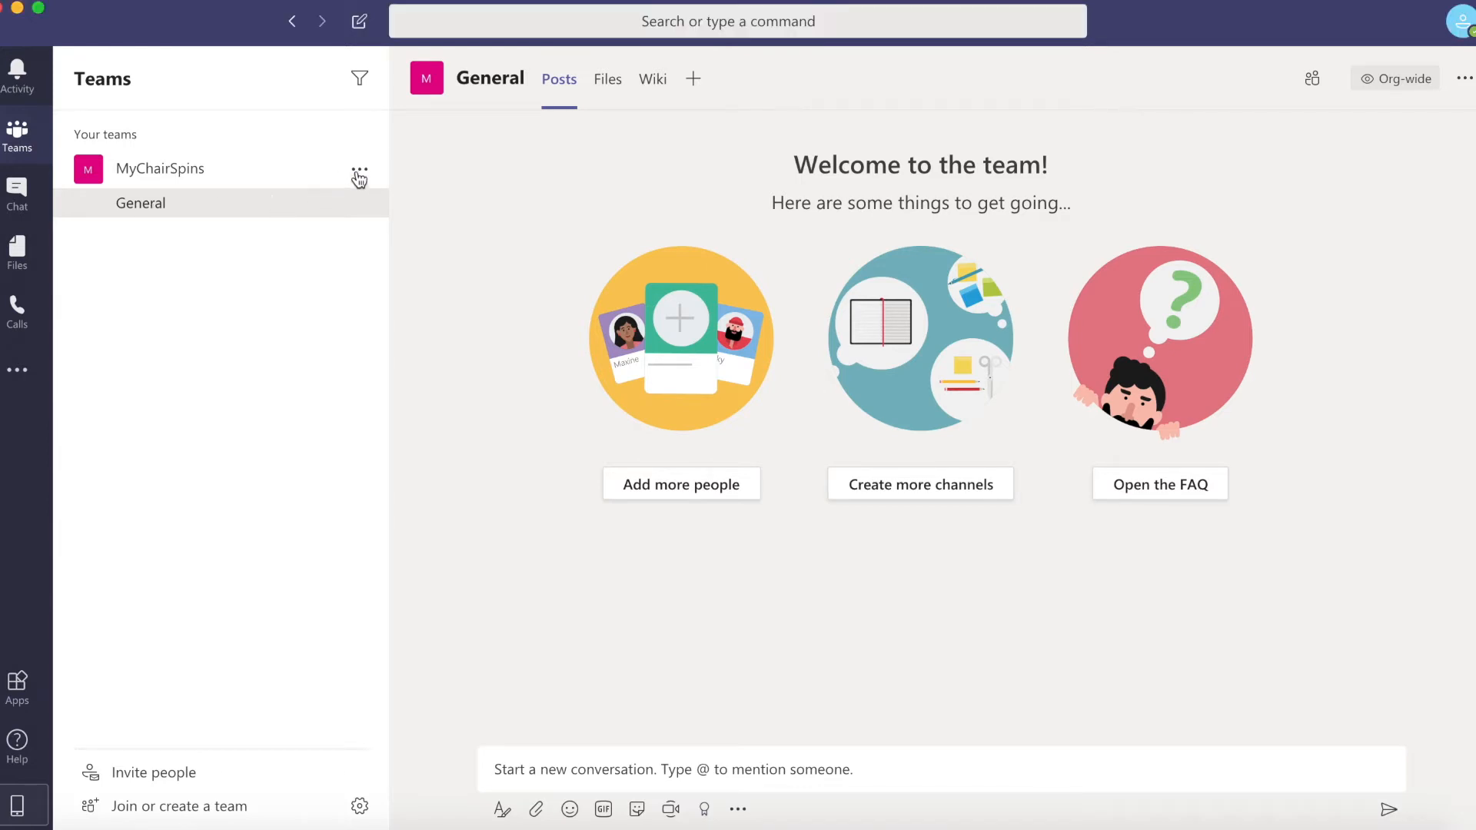
left_click(359, 171)
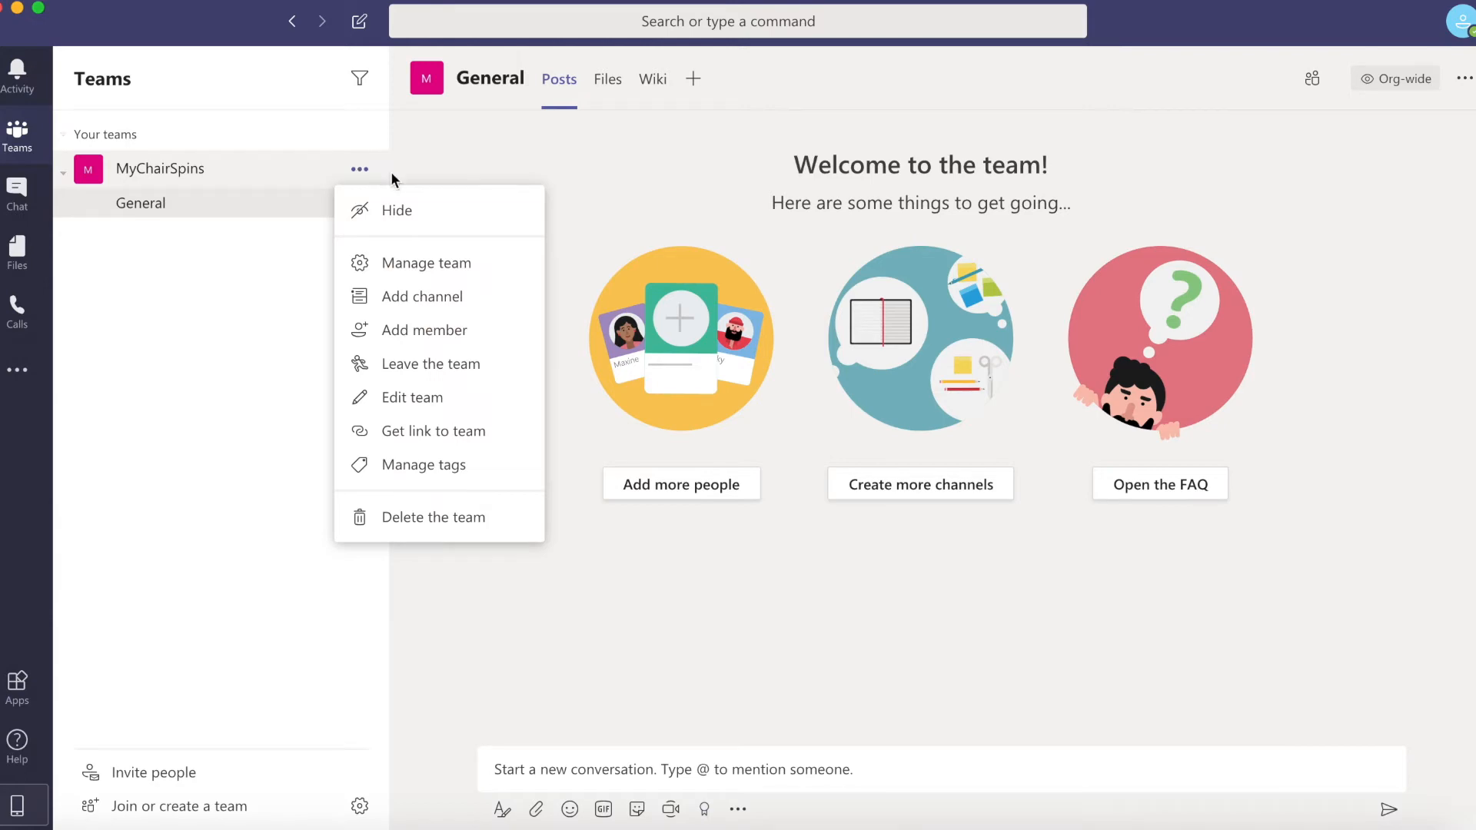
left_click(436, 307)
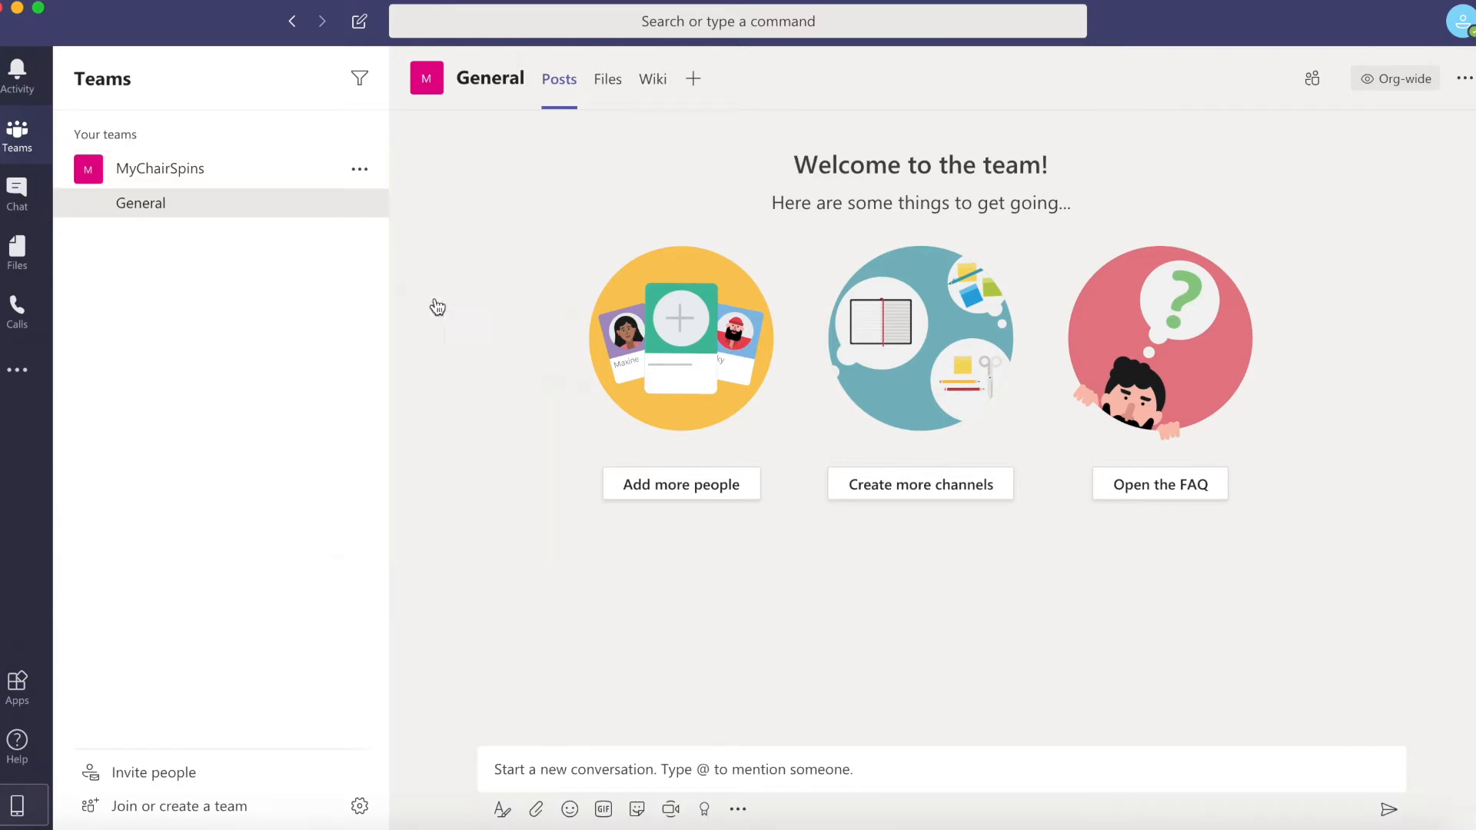
type("Yout")
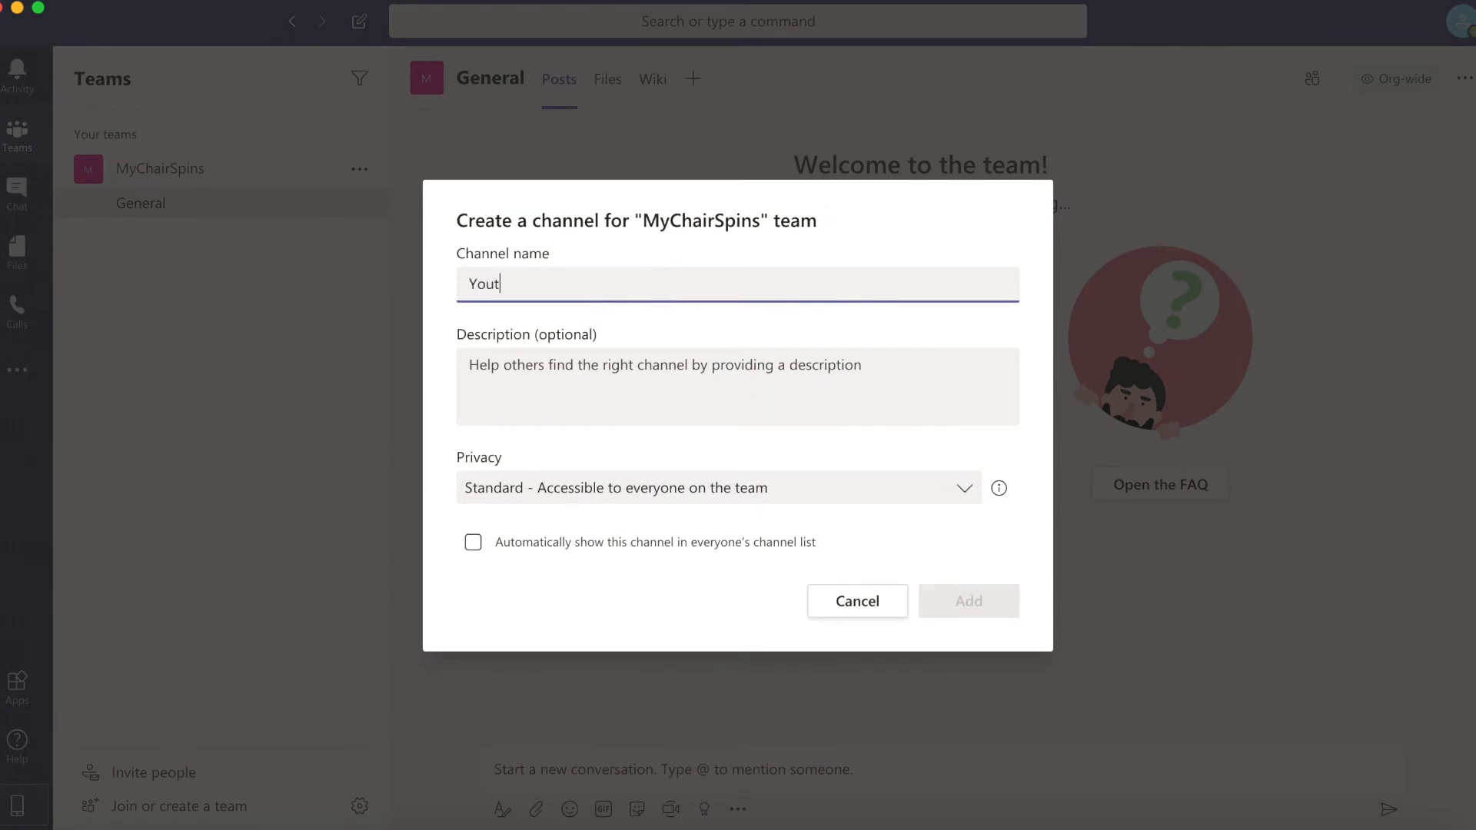
key("BackSpace")
type("Tube")
left_click(474, 543)
left_click(838, 391)
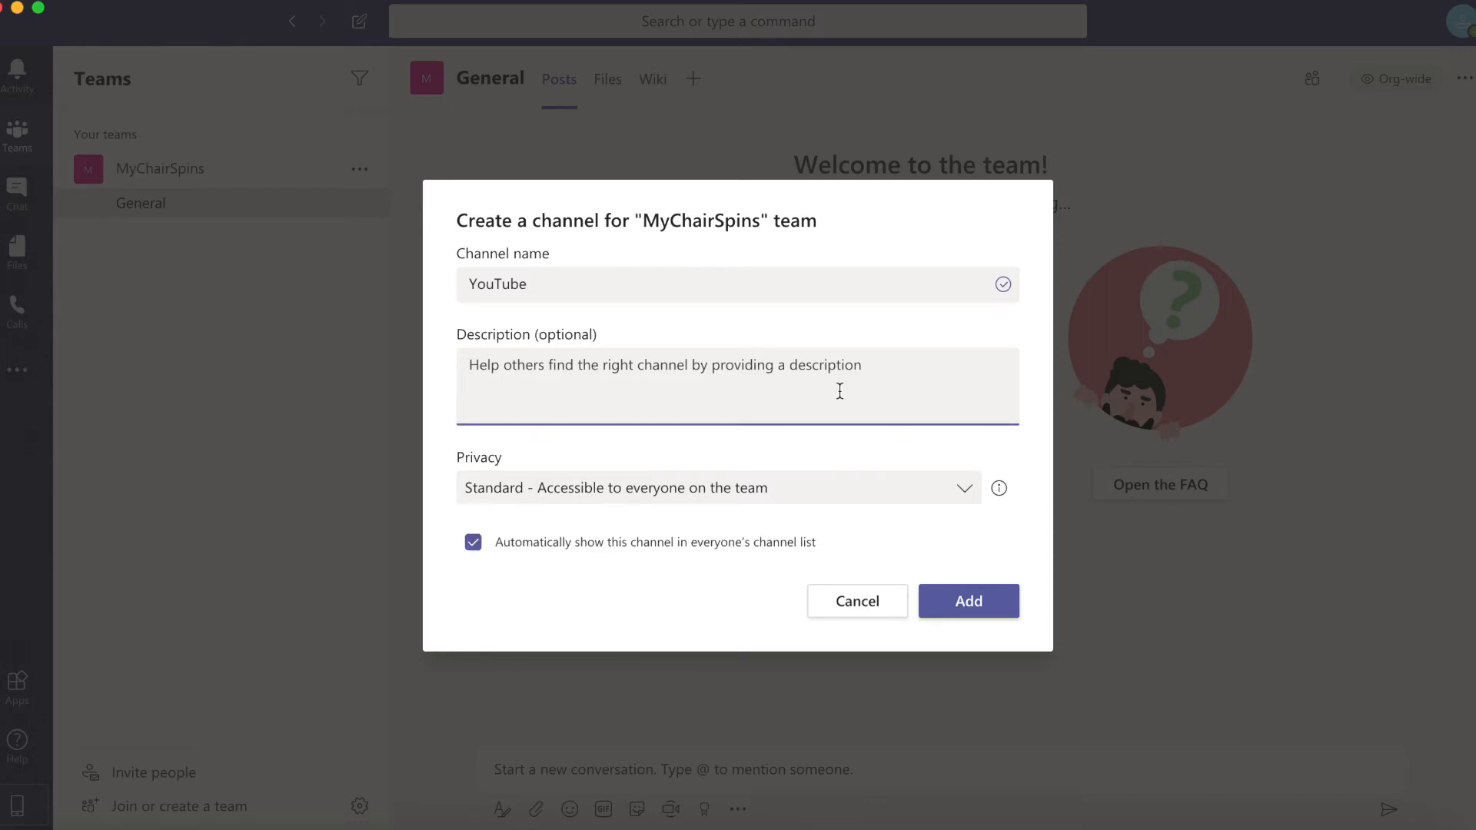
left_click(998, 605)
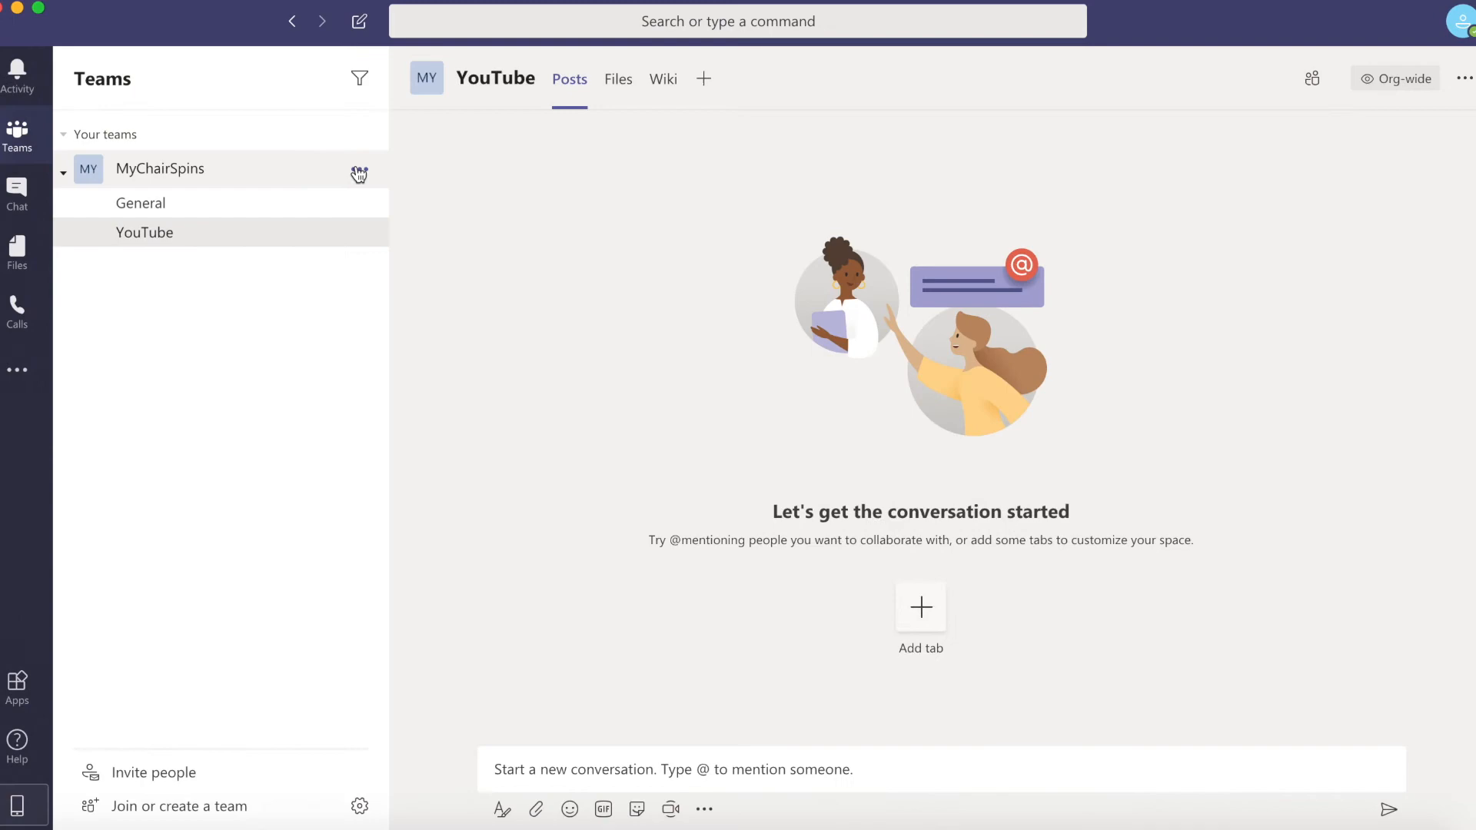
Add a standard channel named Facebook to the MyChairSpins team, shown automatically in everyone's channel list
left_click(359, 170)
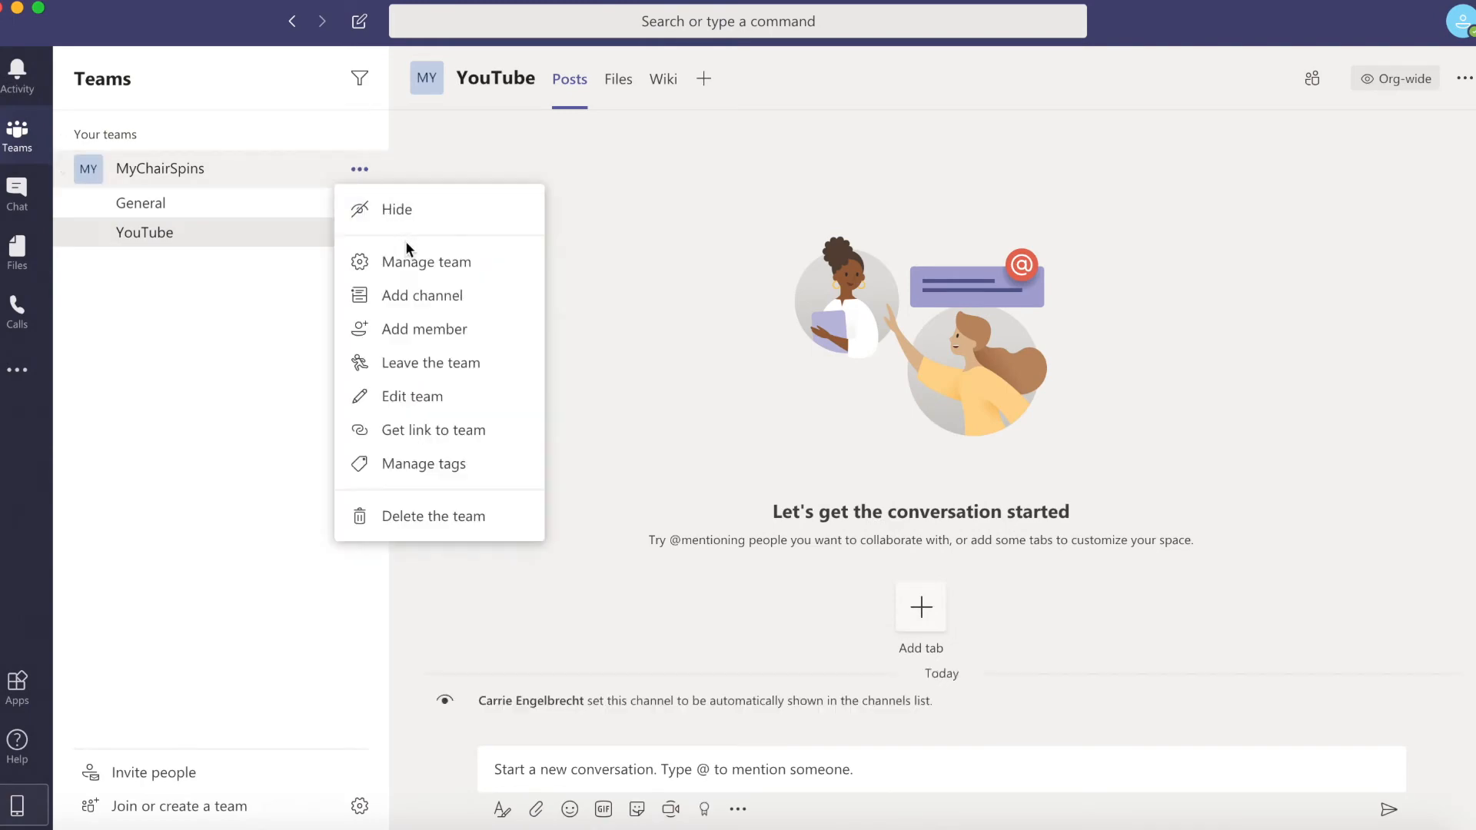
left_click(427, 299)
type("Facebo")
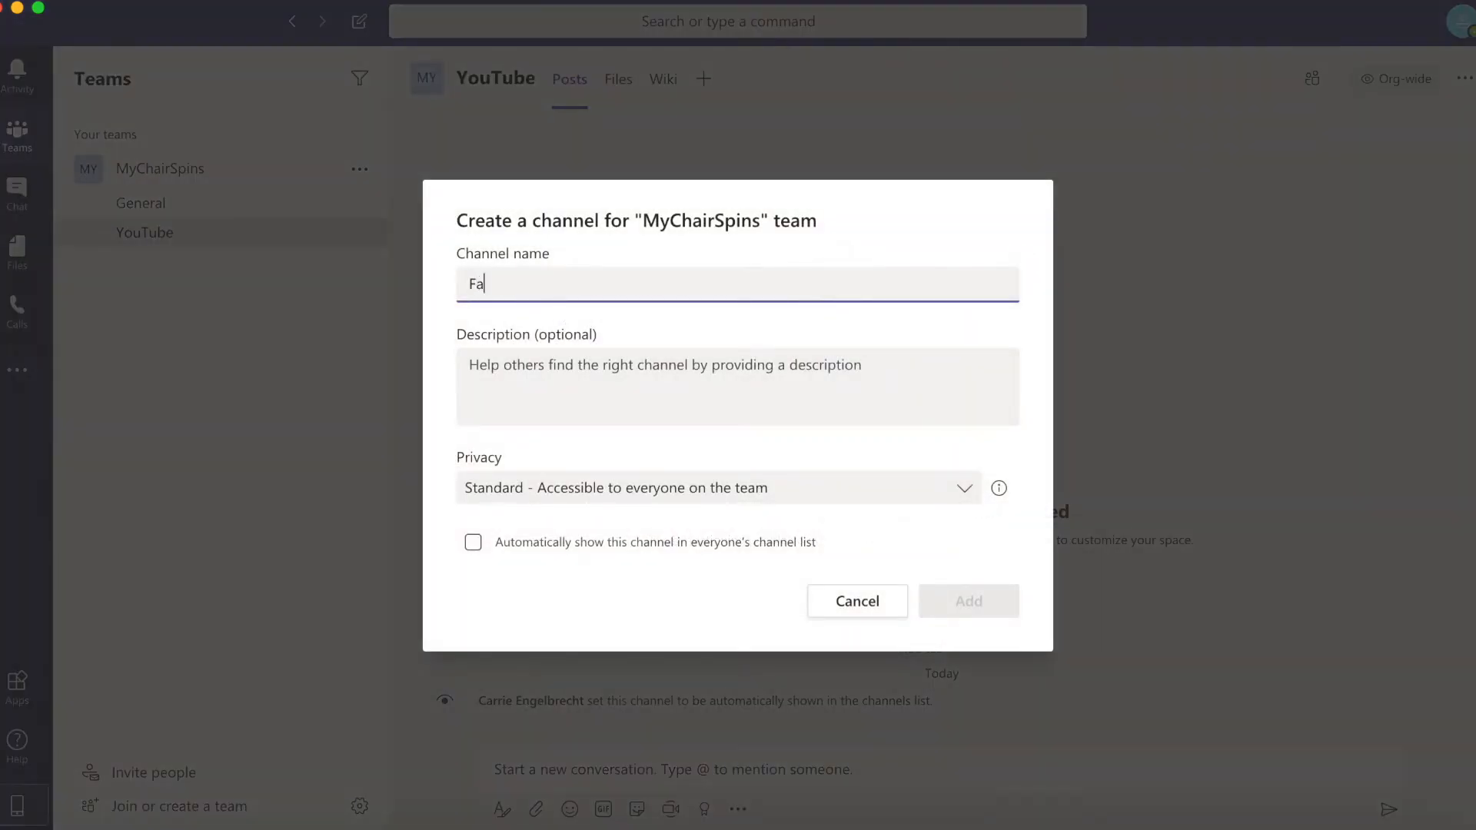
key("BackSpace")
key("BackSpace")
type("Book")
key("BackSpace")
key("BackSpace")
key("BackSpace")
key("BackSpace")
type("book")
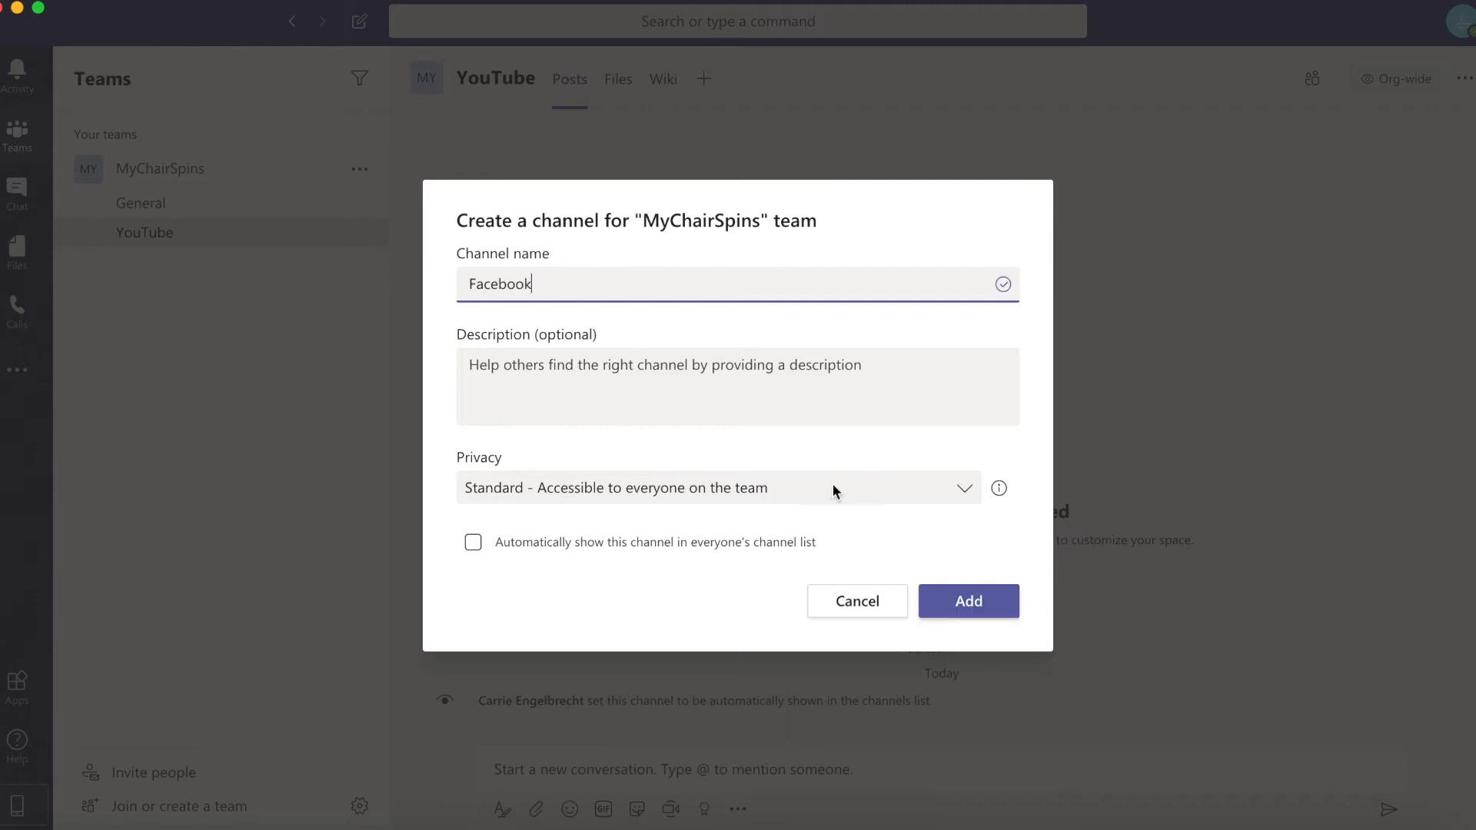
left_click(475, 543)
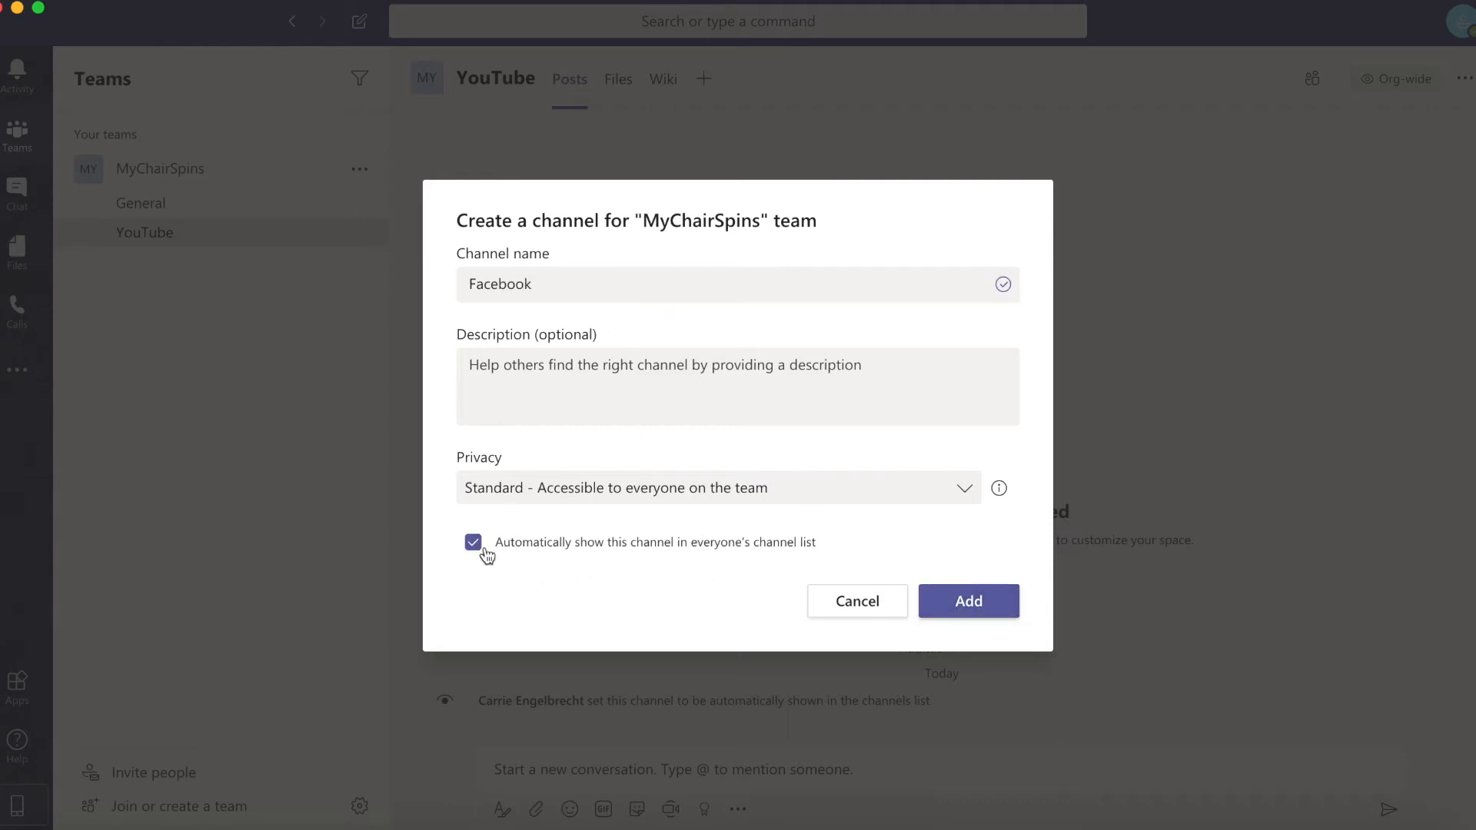
left_click(969, 601)
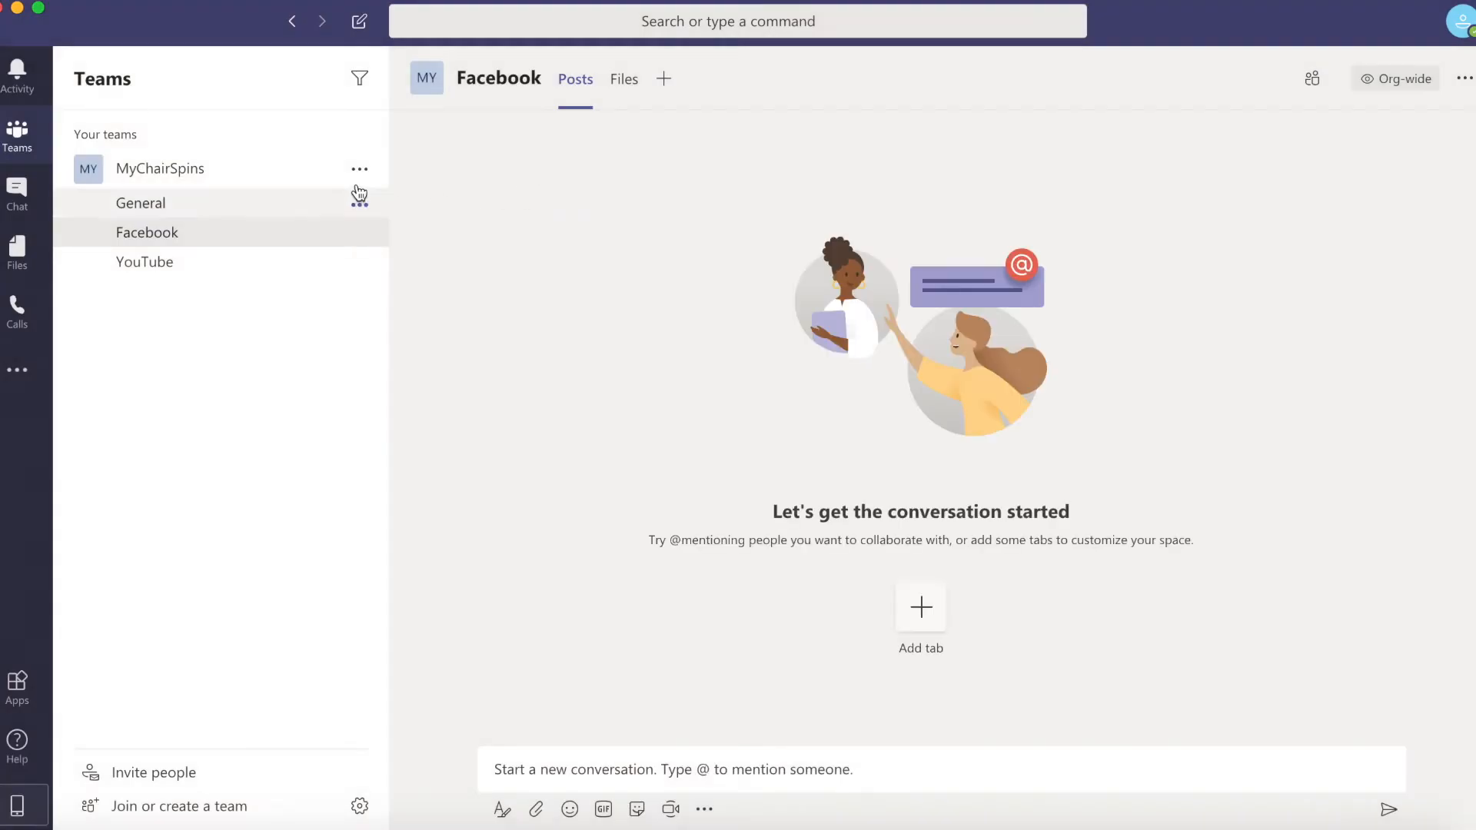
Add a standard channel named Website to the MyChairSpins team, shown automatically in everyone's channel list
left_click(359, 170)
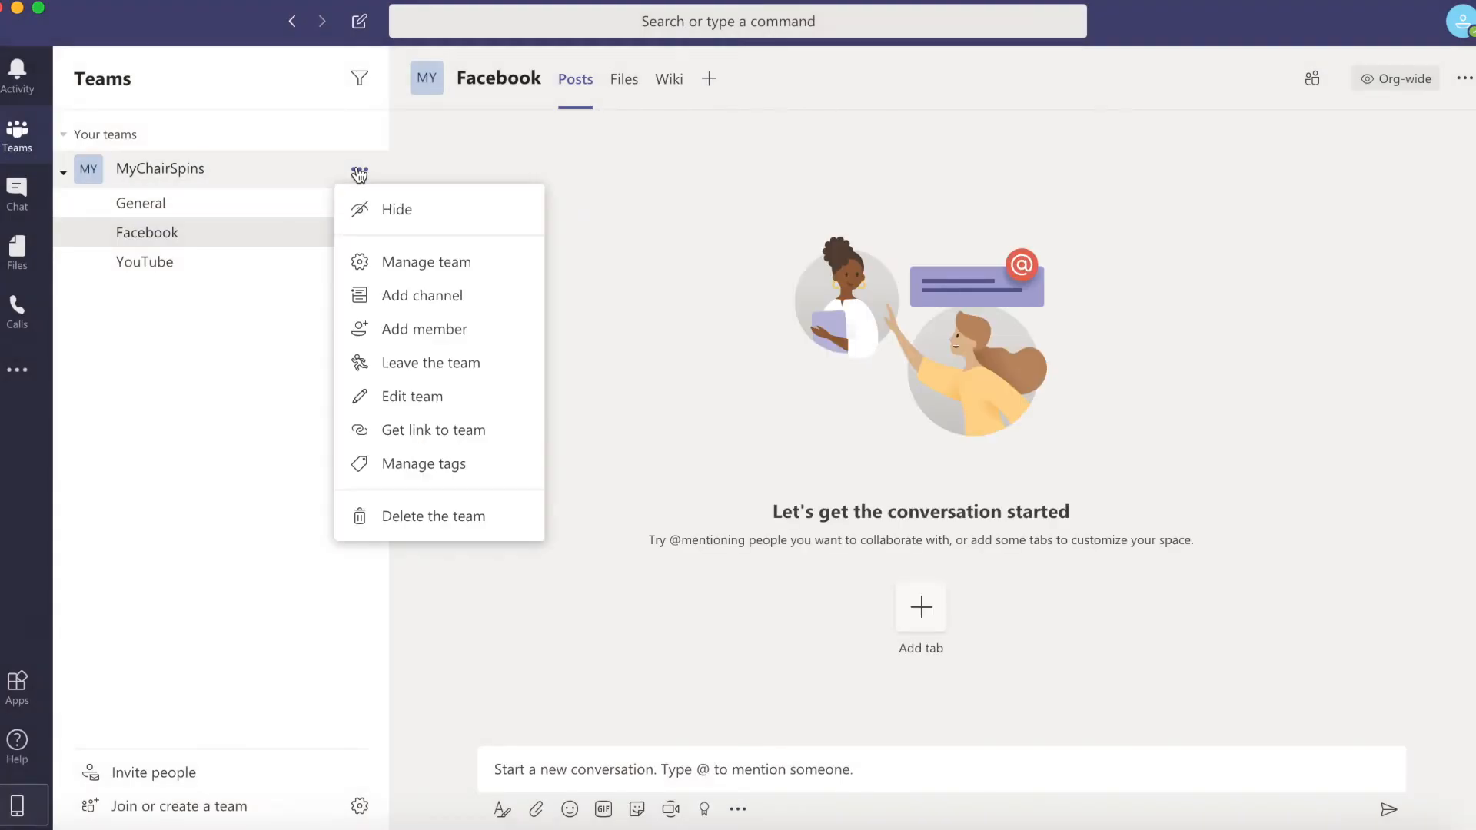
left_click(424, 304)
type("Website")
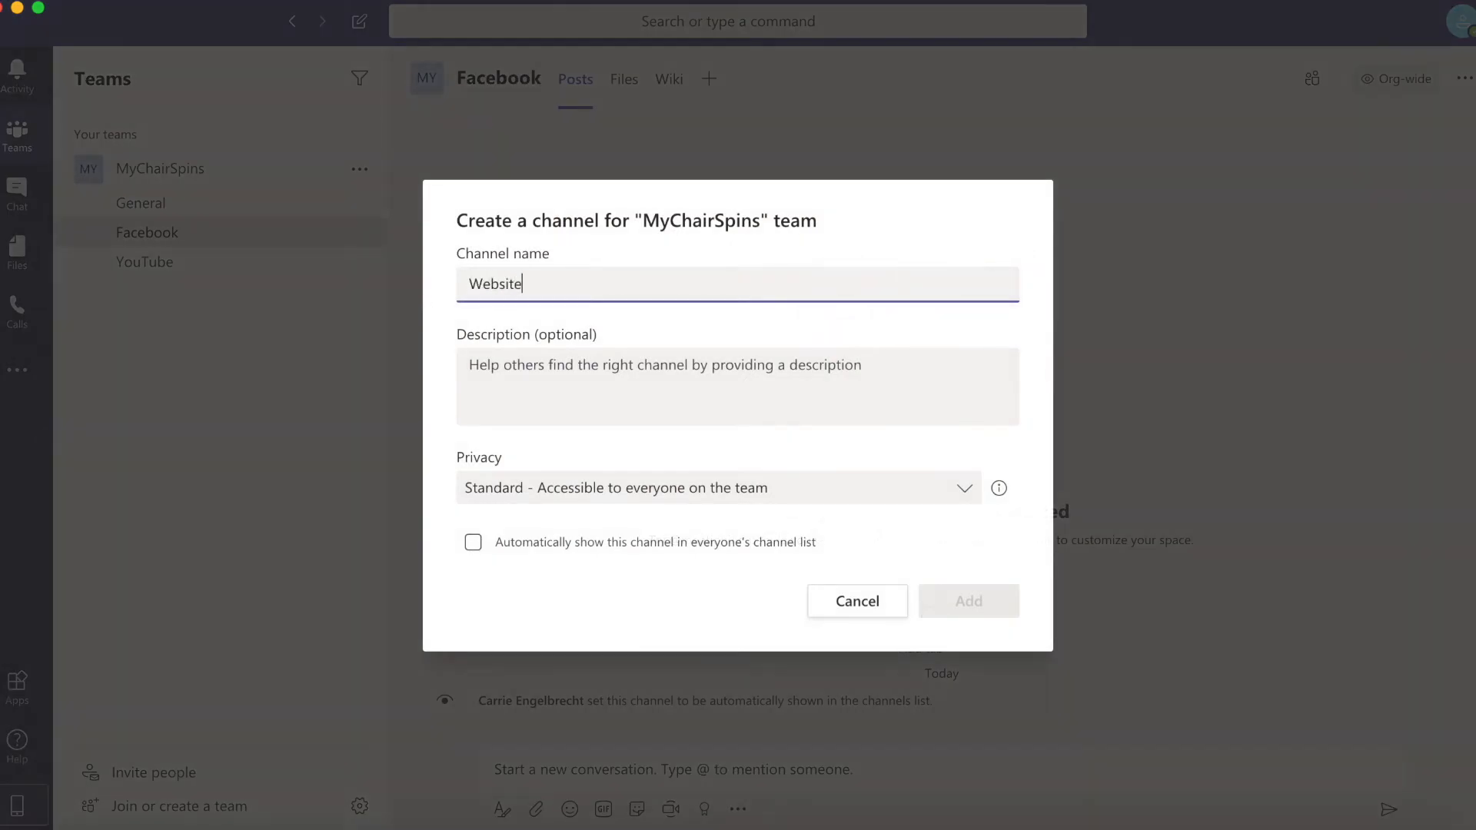
left_click(473, 542)
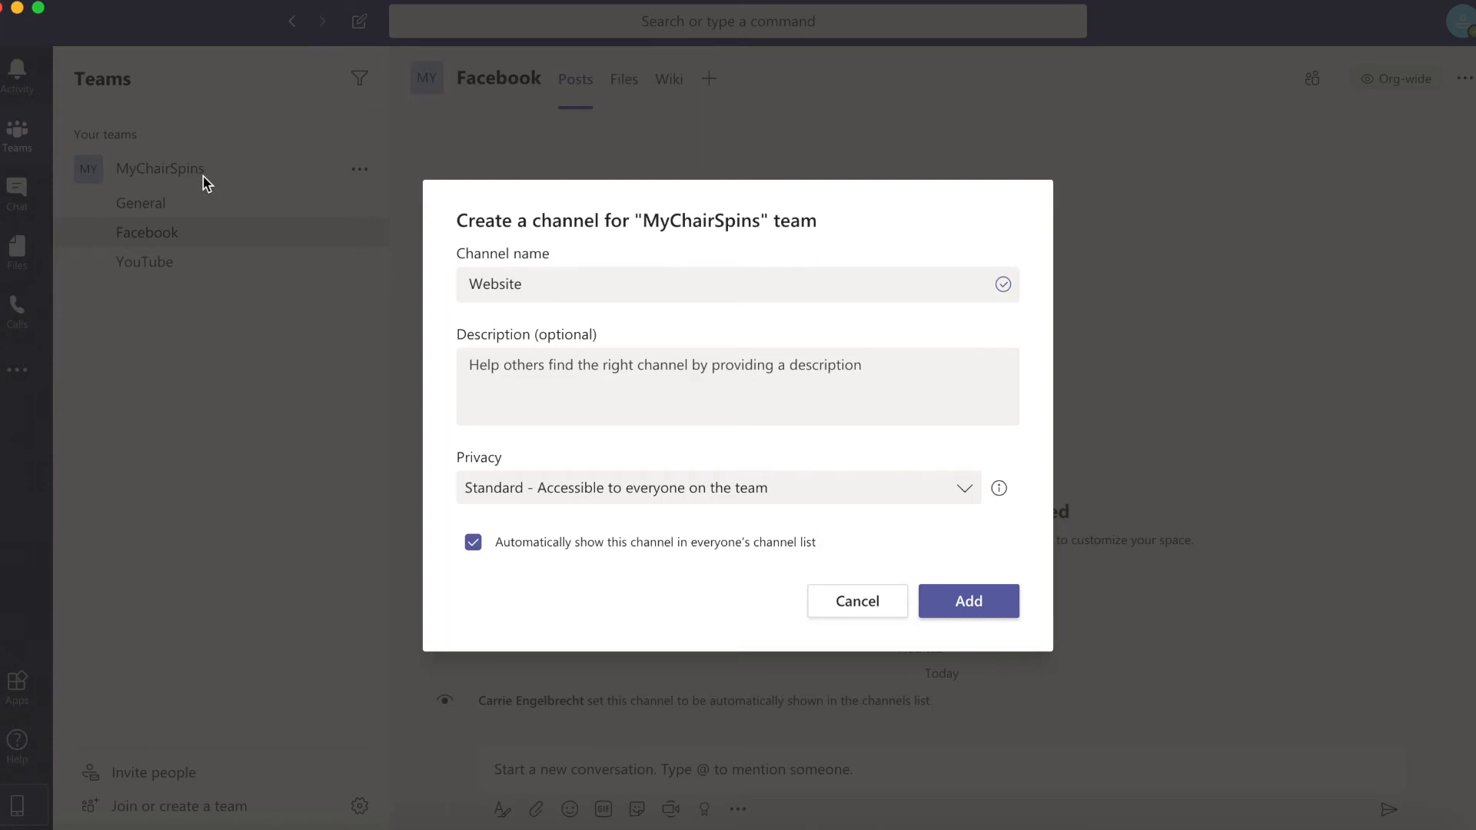
left_click(984, 613)
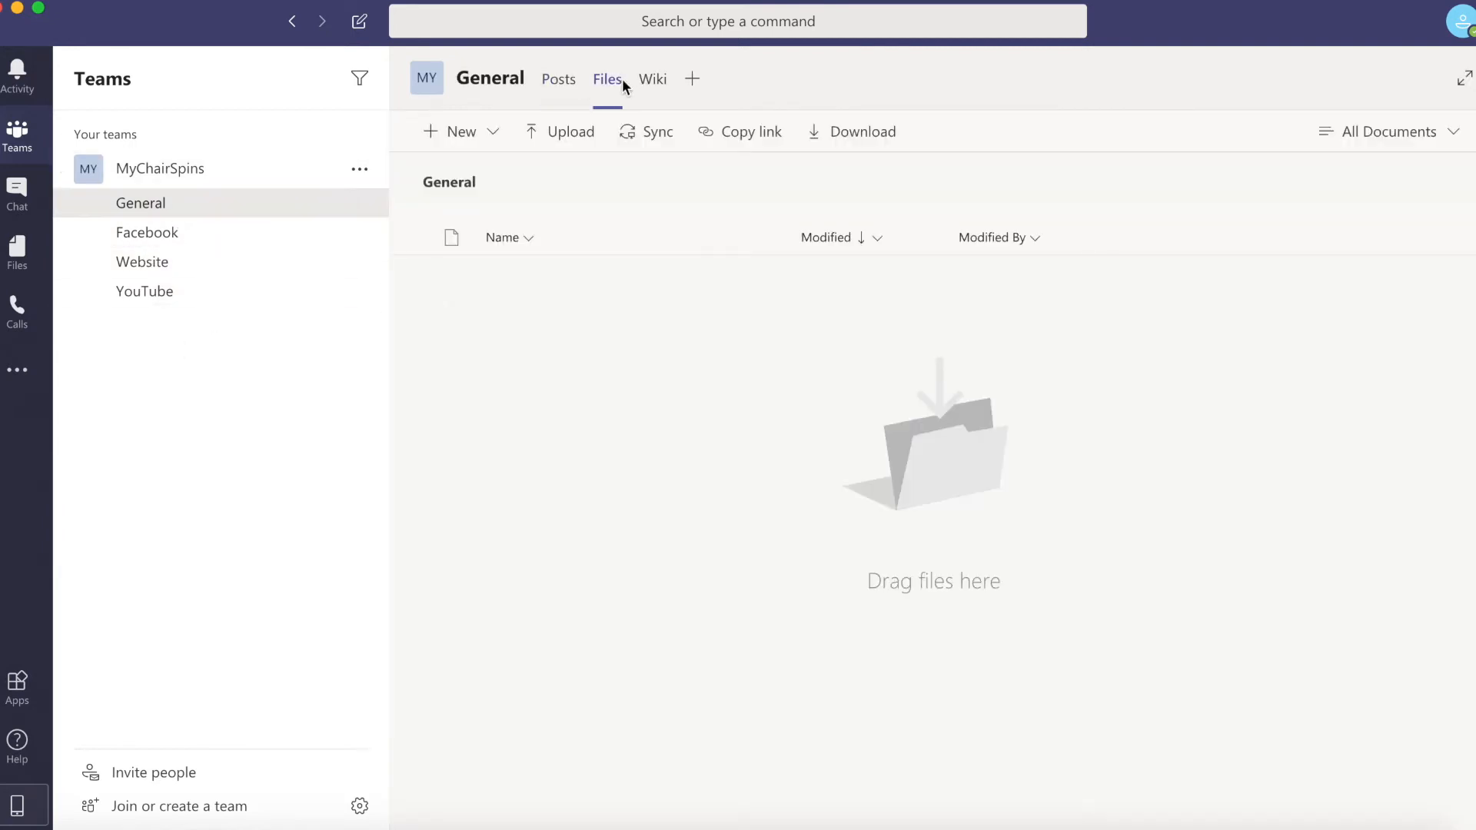
Add a second section to the General channel's wiki and title the two sections Work Hours and Volunteer Hours
left_click(665, 83)
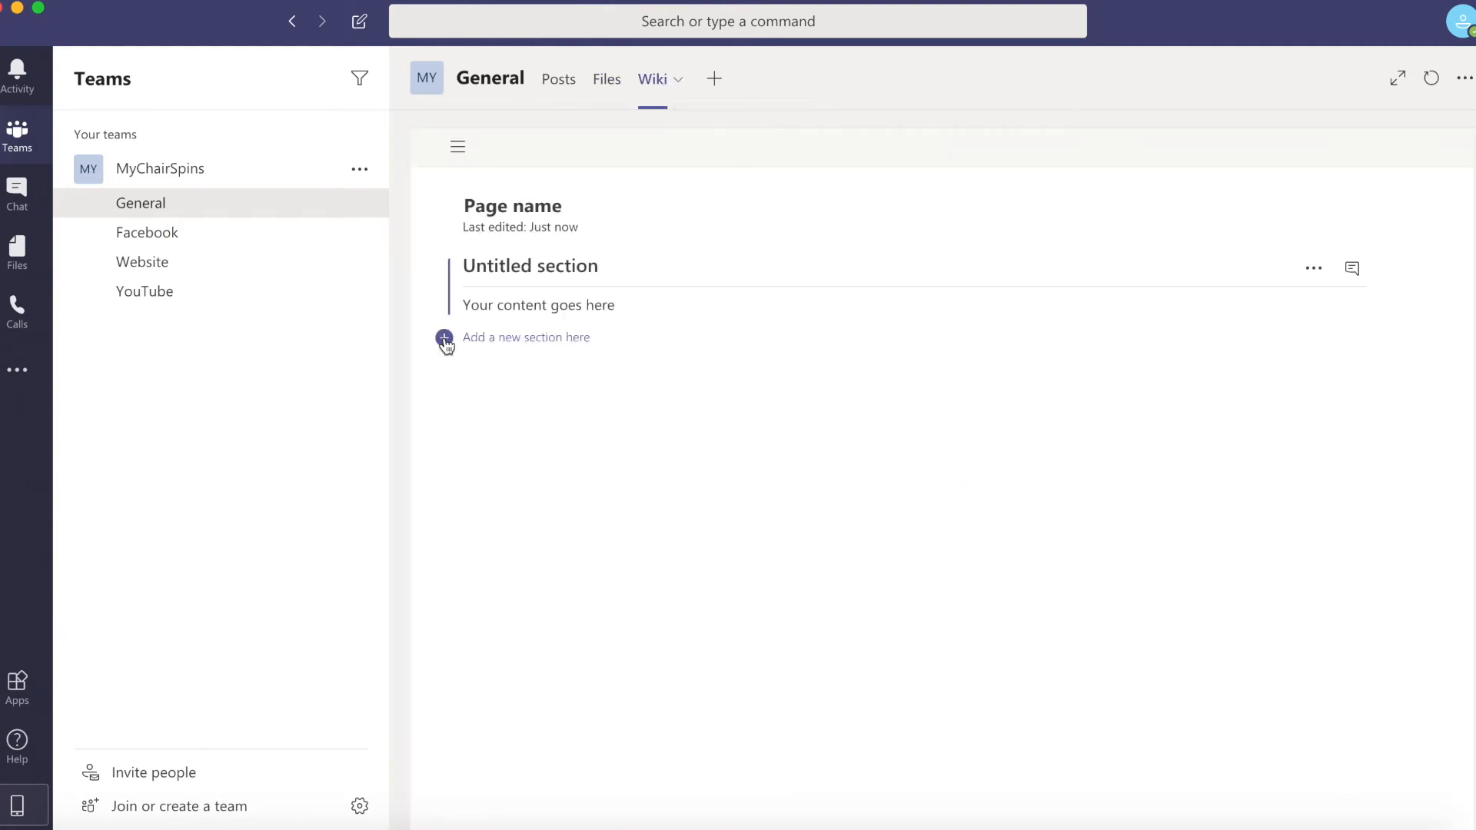
left_click(445, 339)
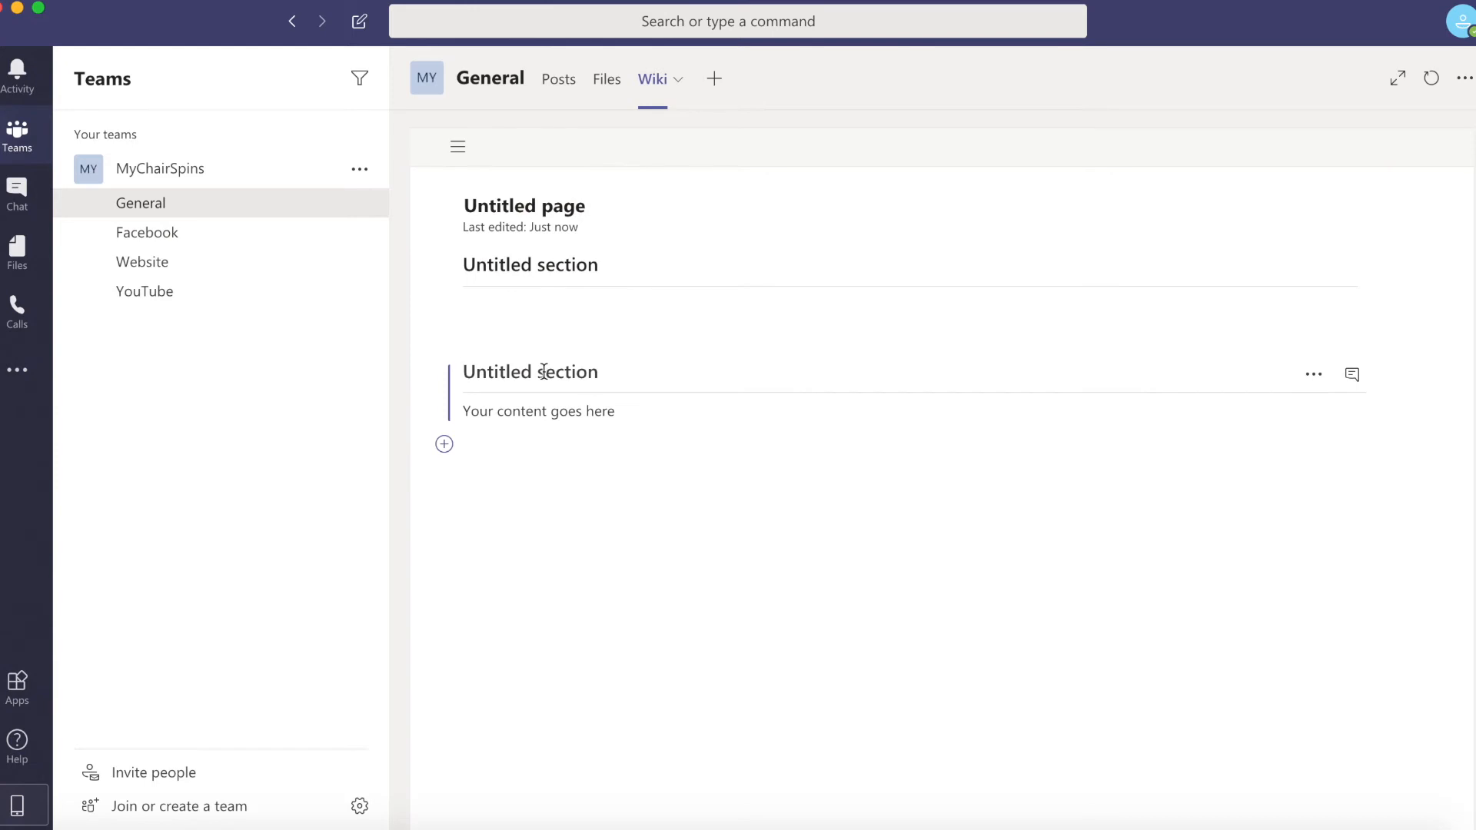
type("Volu")
type("nteer Hours")
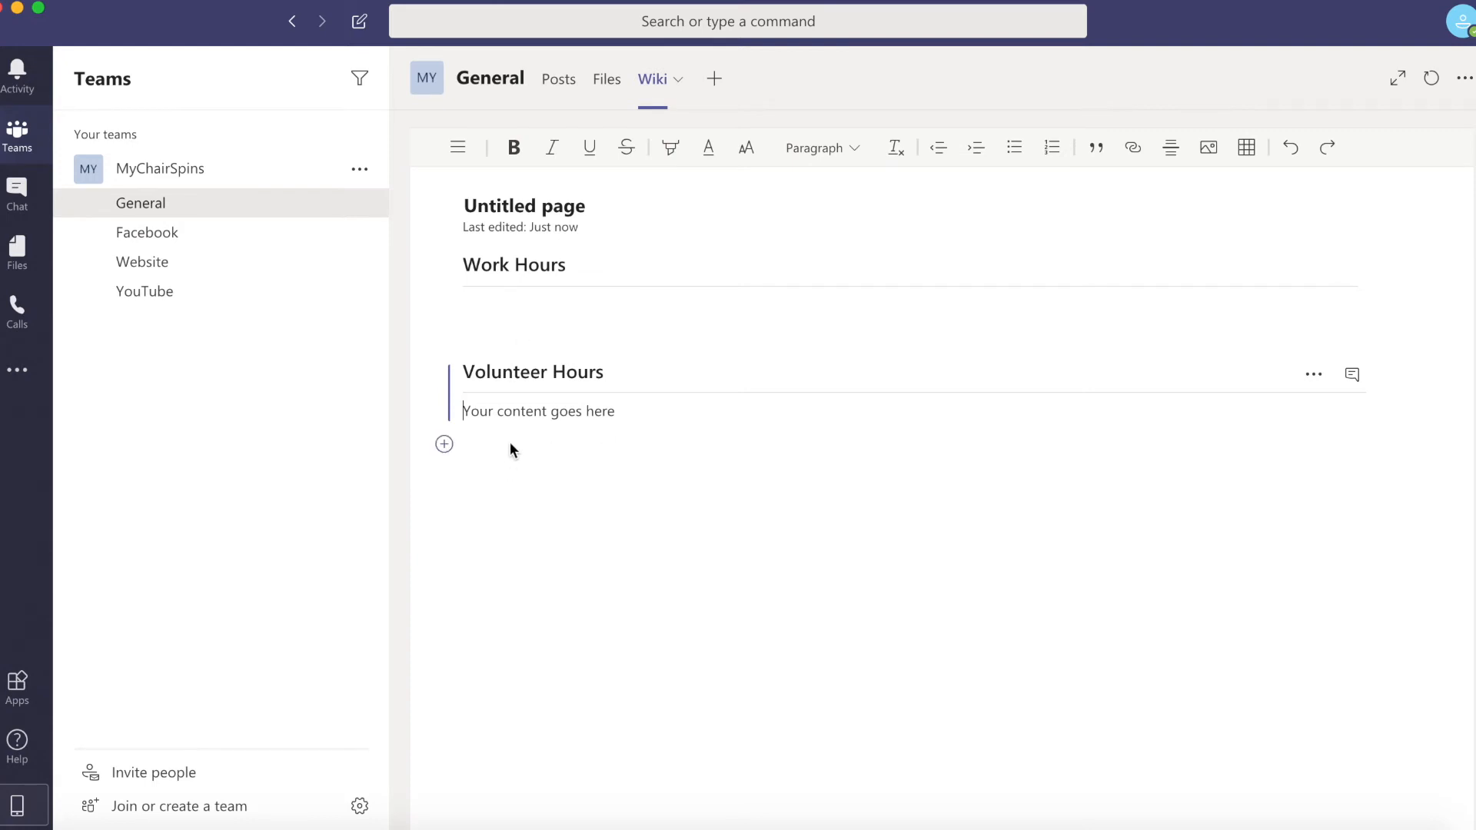
Mention a team member in the Volunteer Hours section's content and delete the mention again
left_click(570, 411)
type("@")
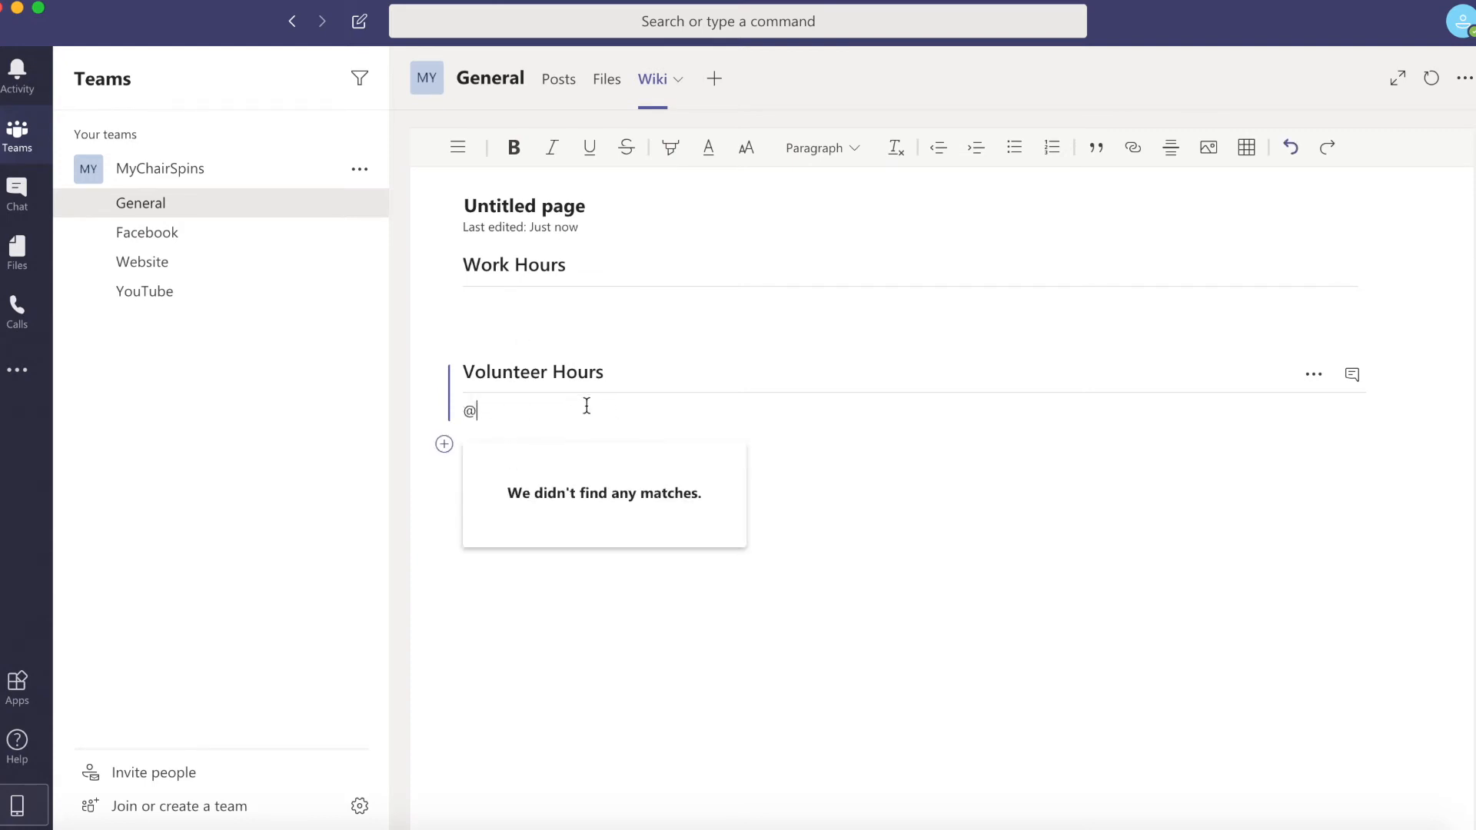
type("ca")
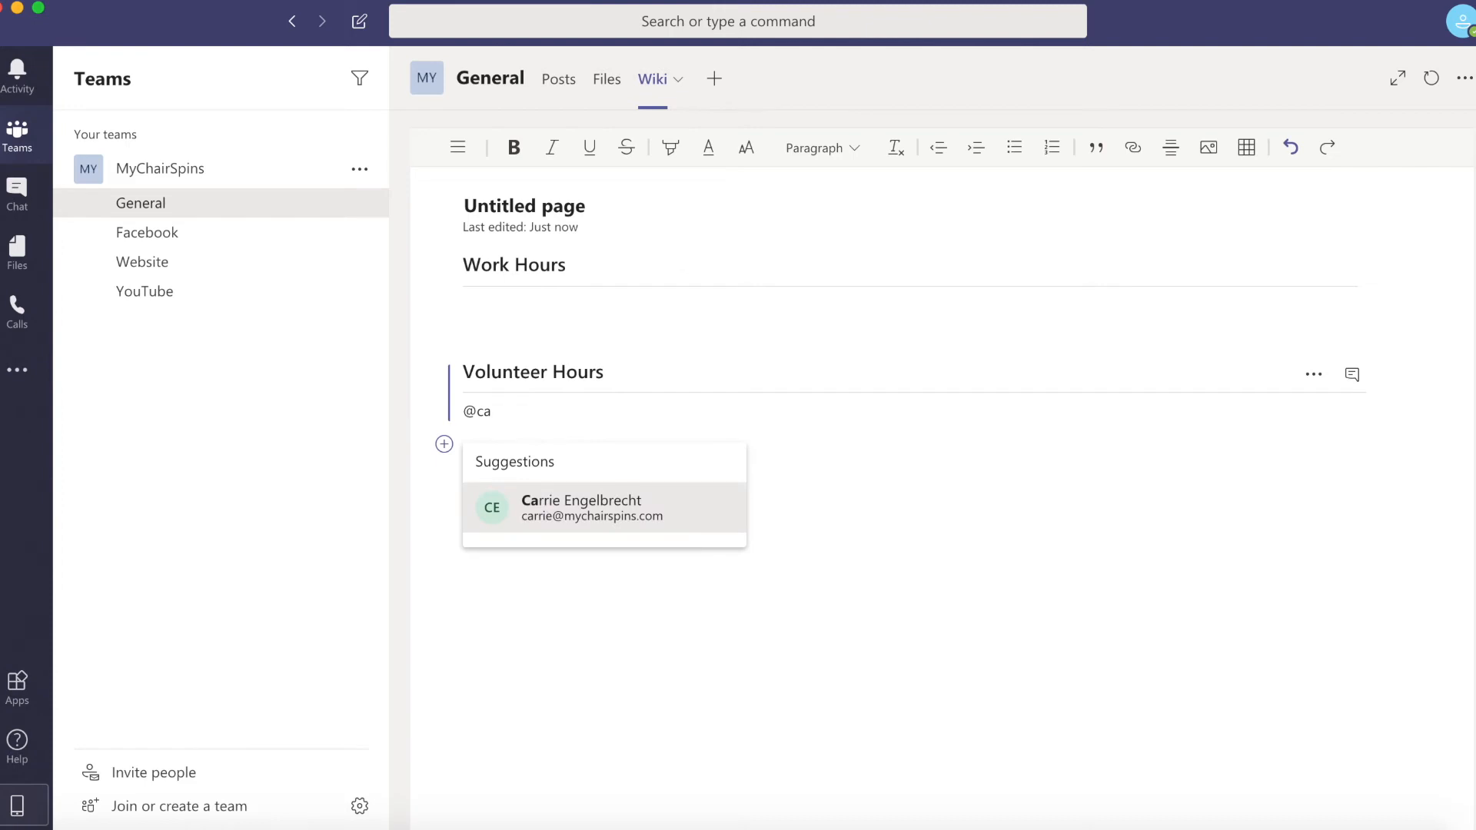
left_click(648, 508)
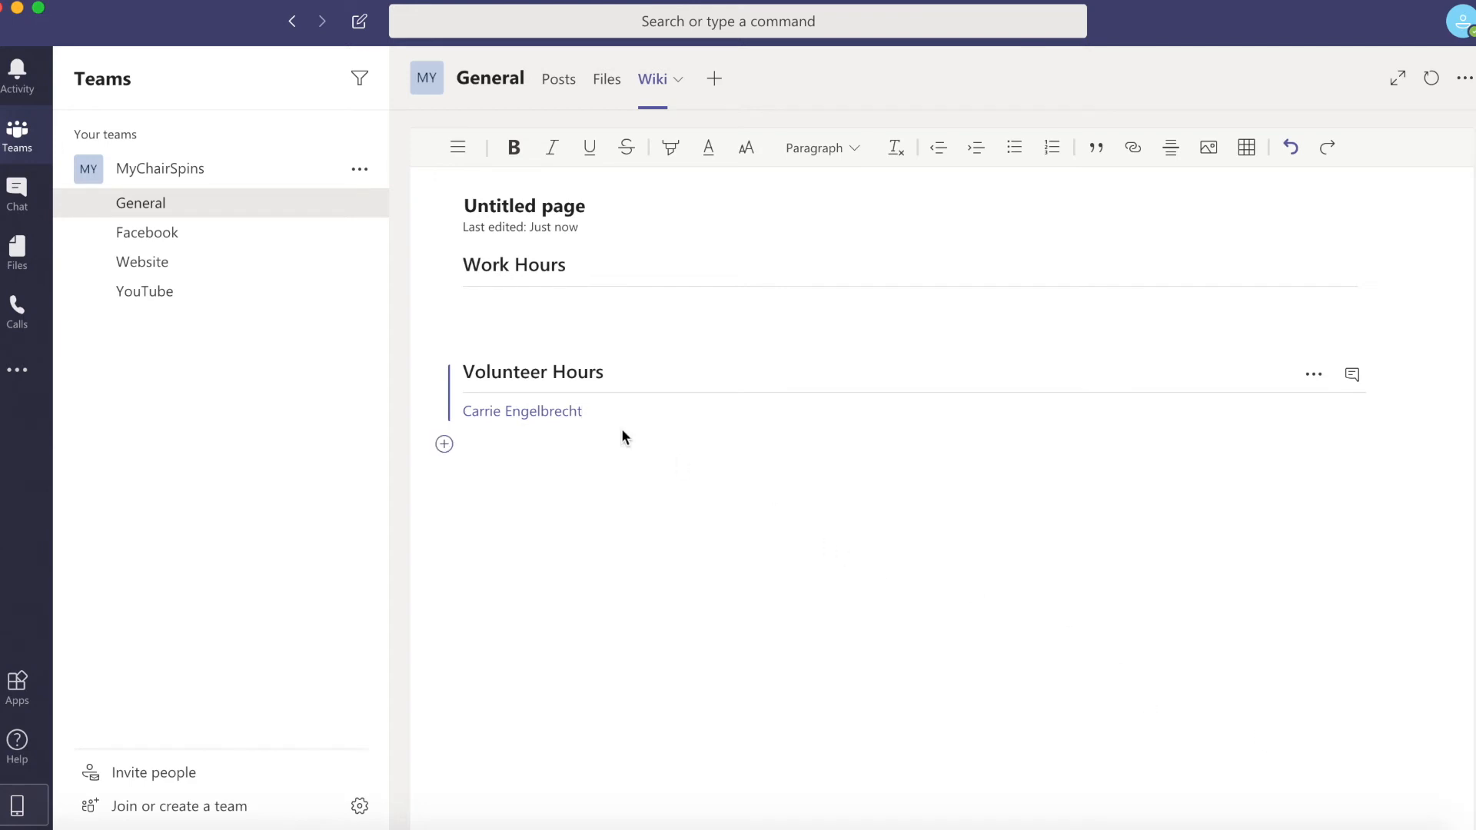
left_click_drag(586, 412, 385, 408)
key("BackSpace")
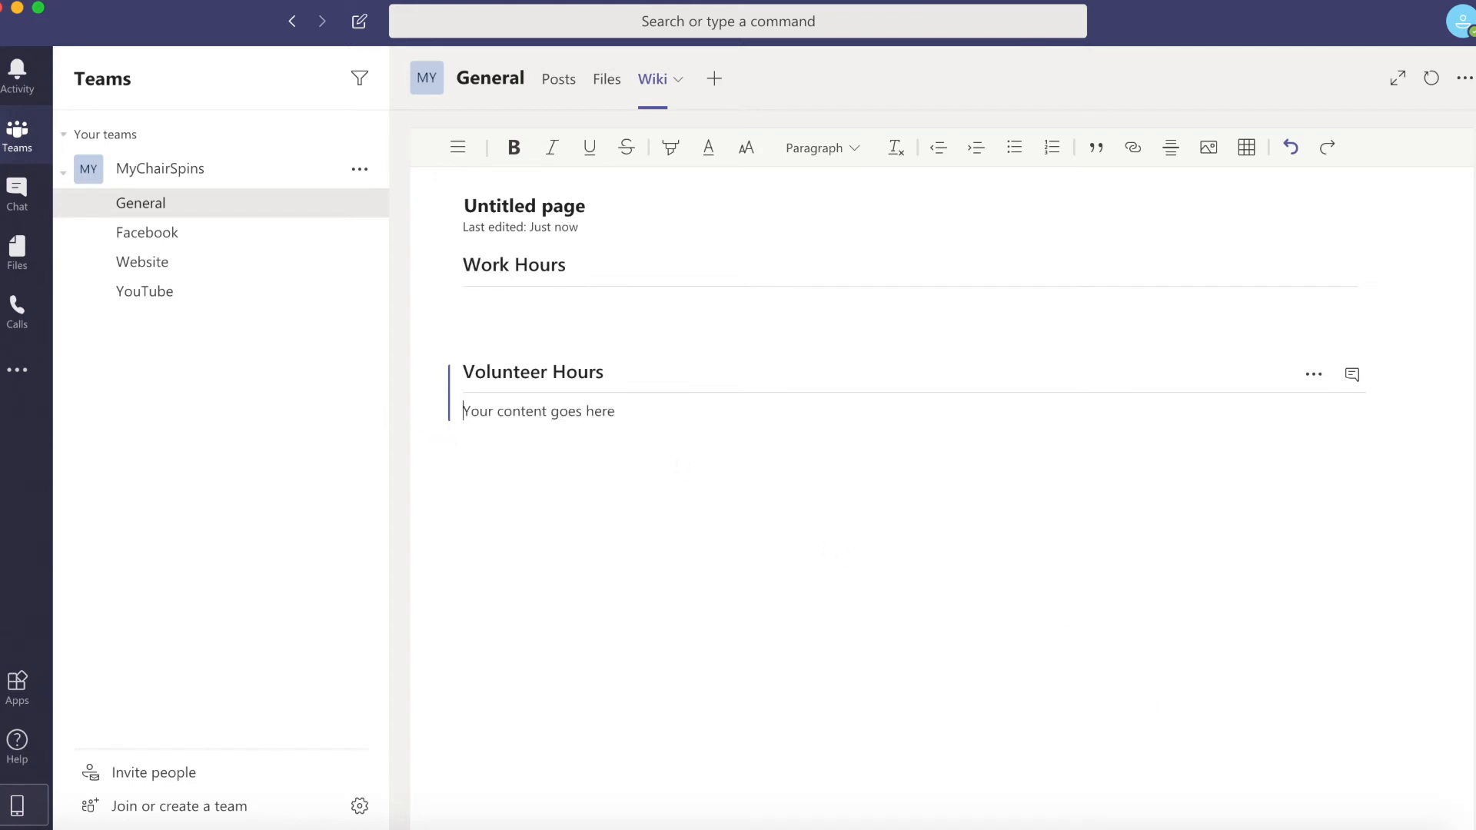
Look at the General channel's posts and the Facebook channel's files
left_click(553, 78)
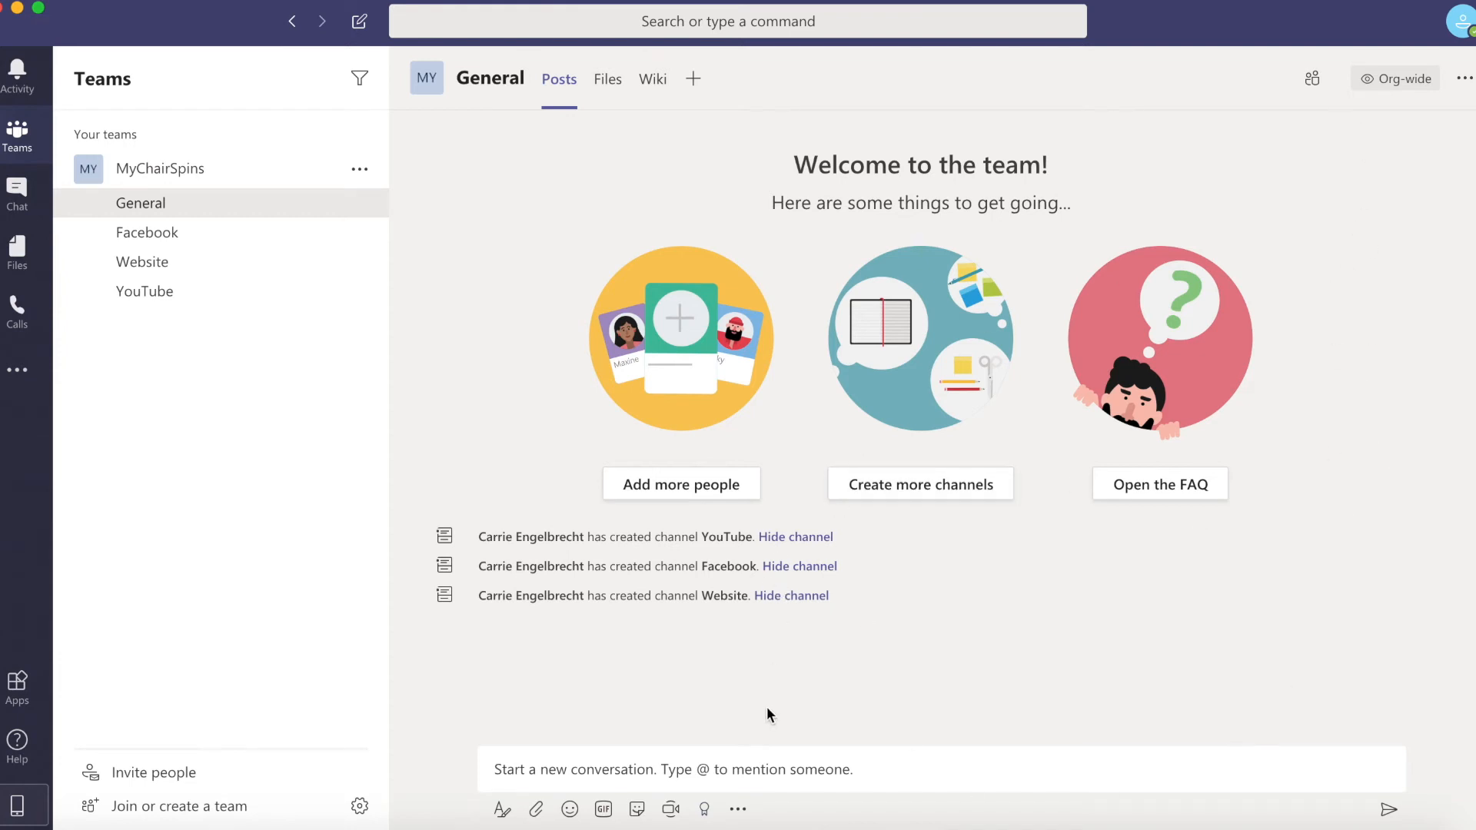
left_click(675, 759)
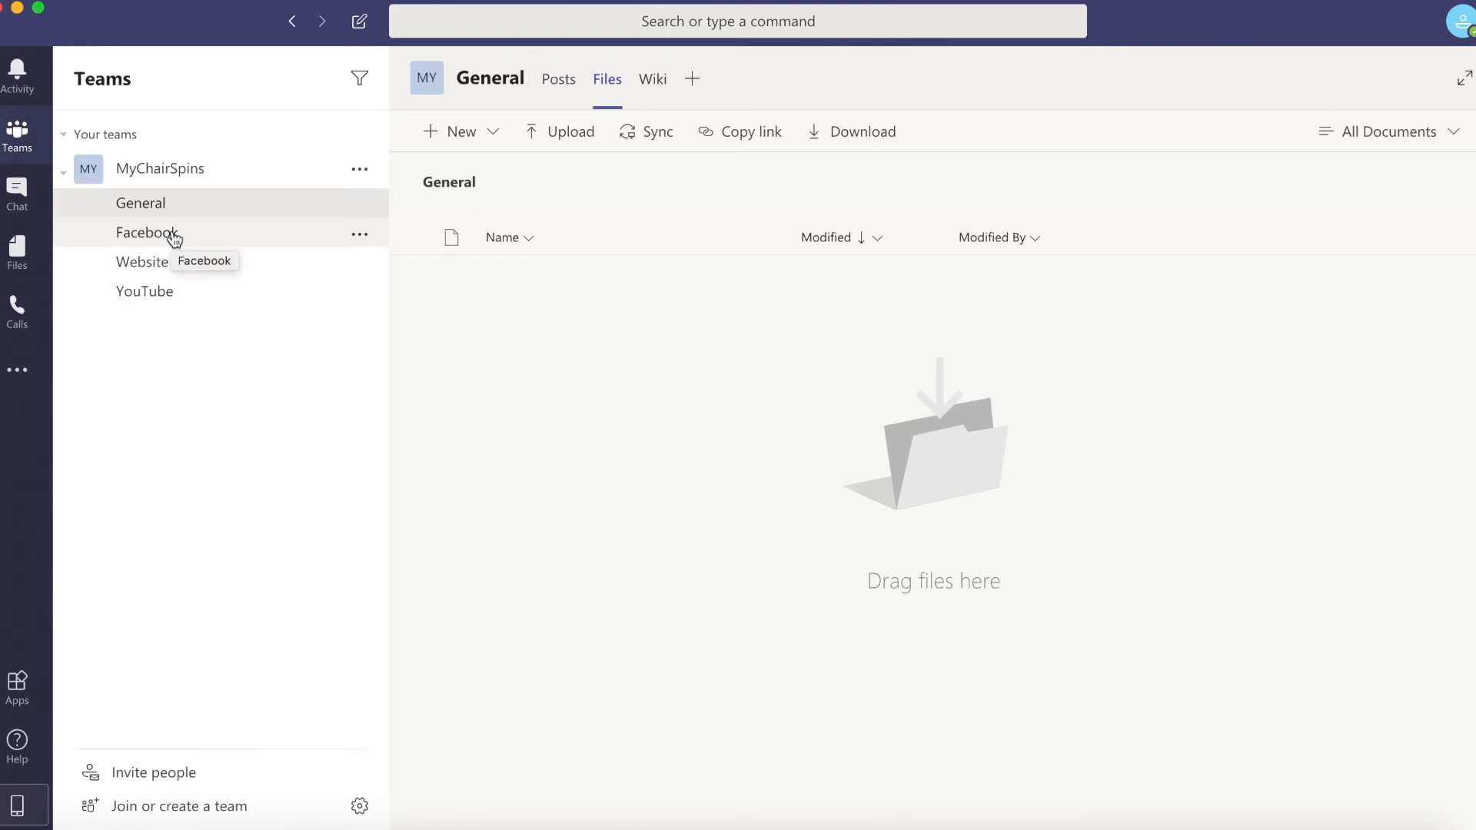
left_click(174, 236)
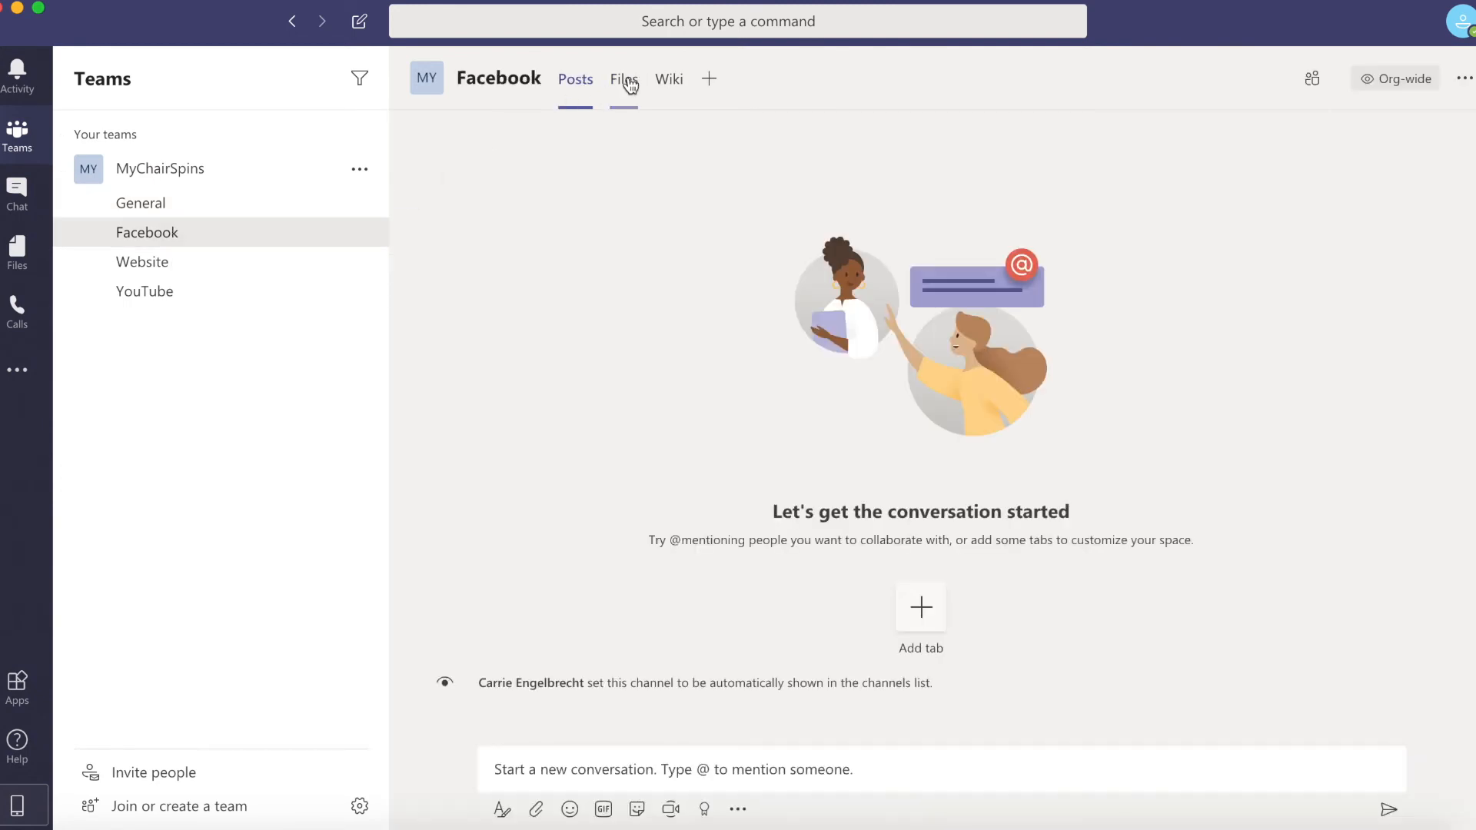
left_click(632, 82)
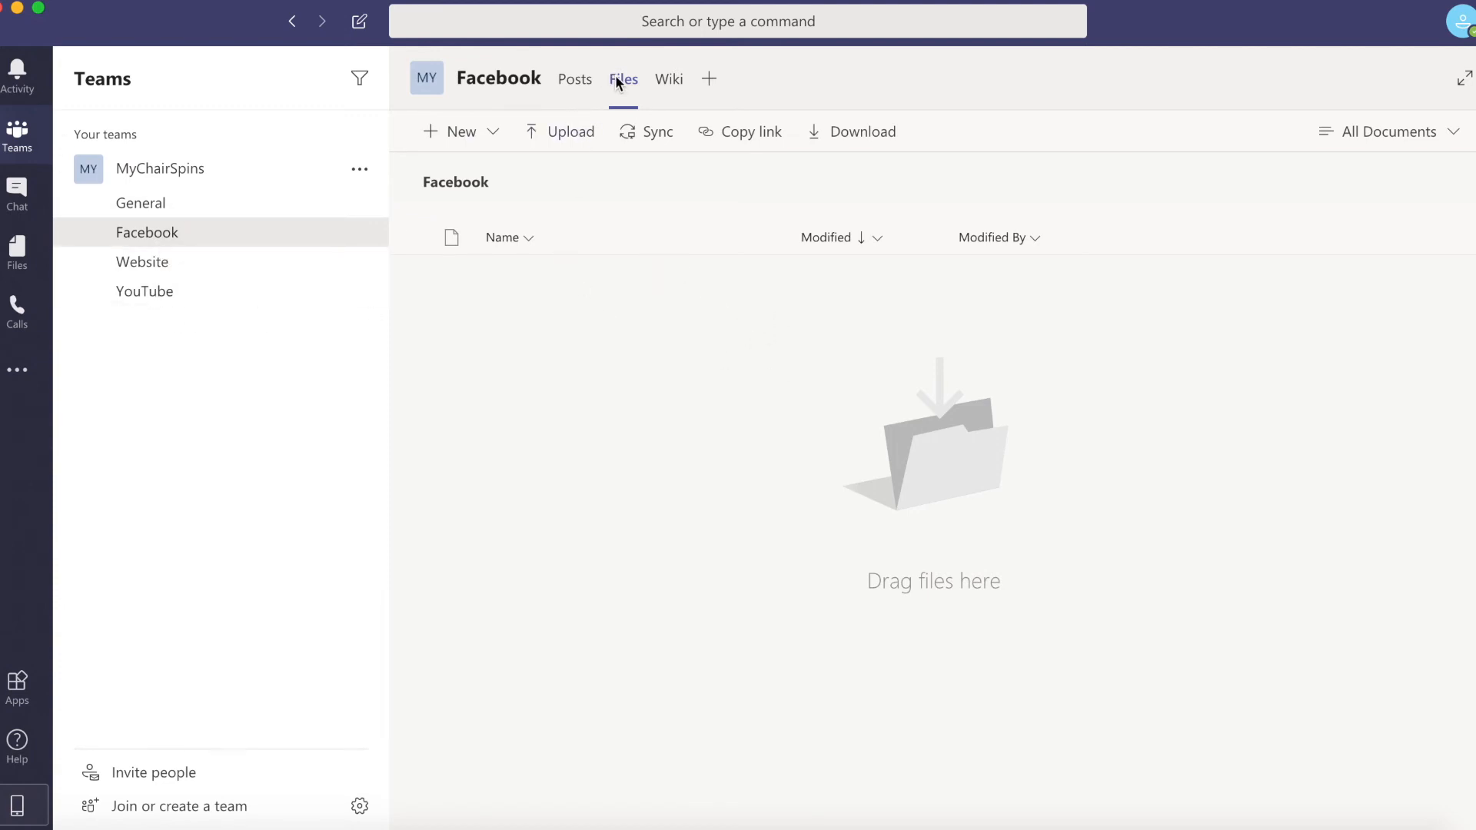
Pin the General channel of MyChairSpins and unpin it again
left_click(360, 208)
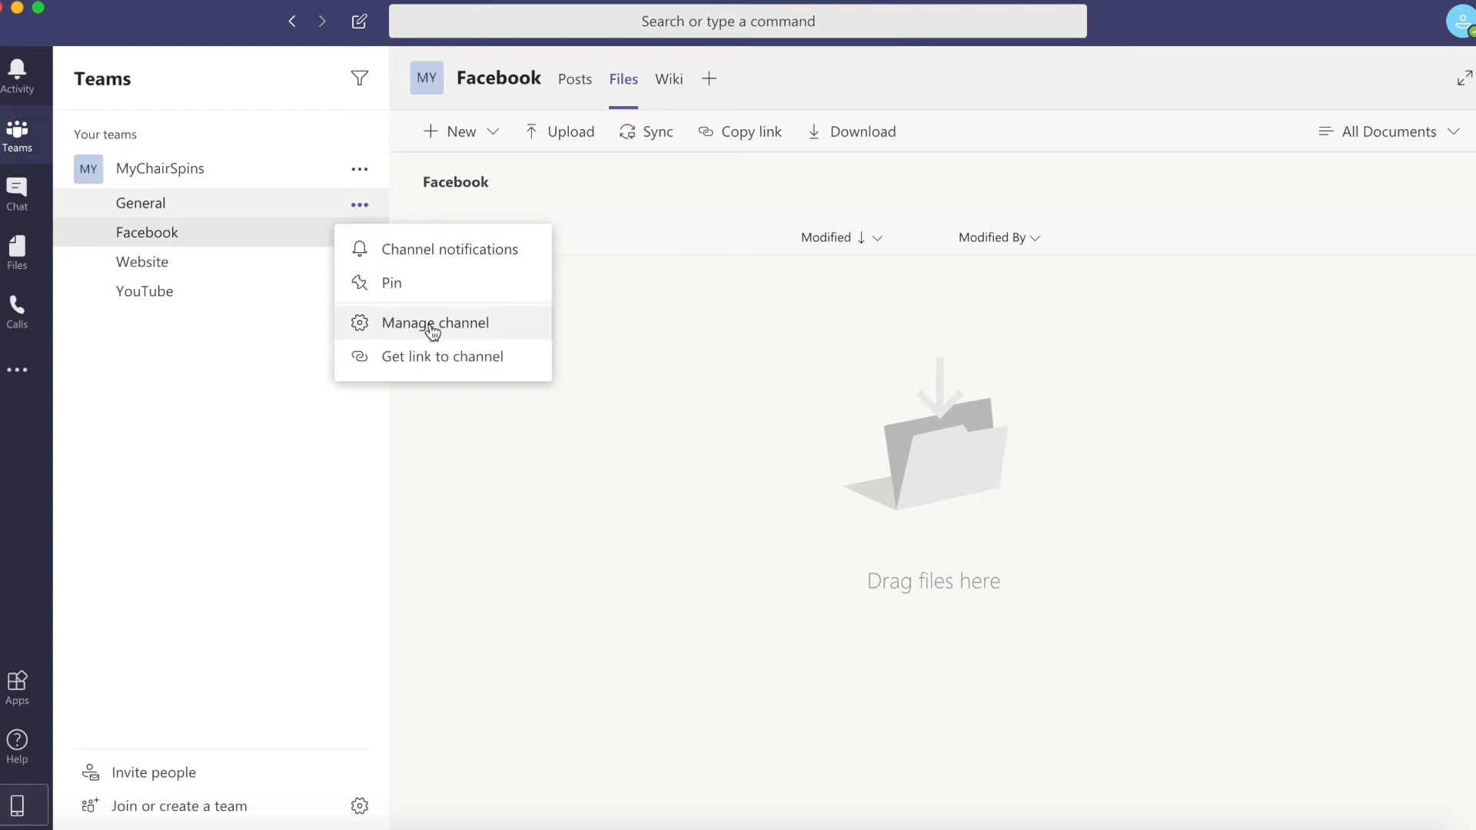
left_click(407, 284)
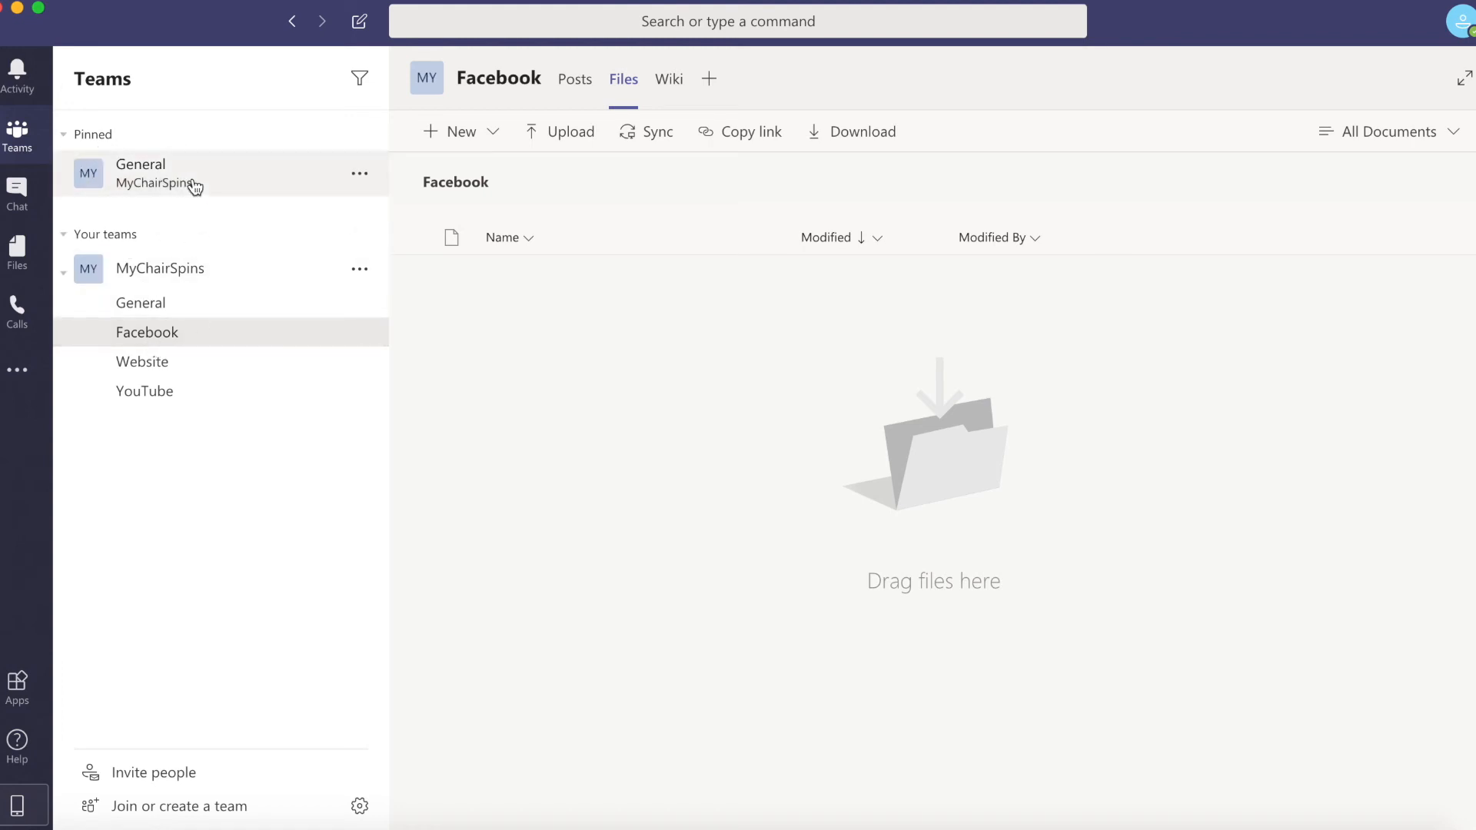
left_click(361, 173)
left_click(431, 251)
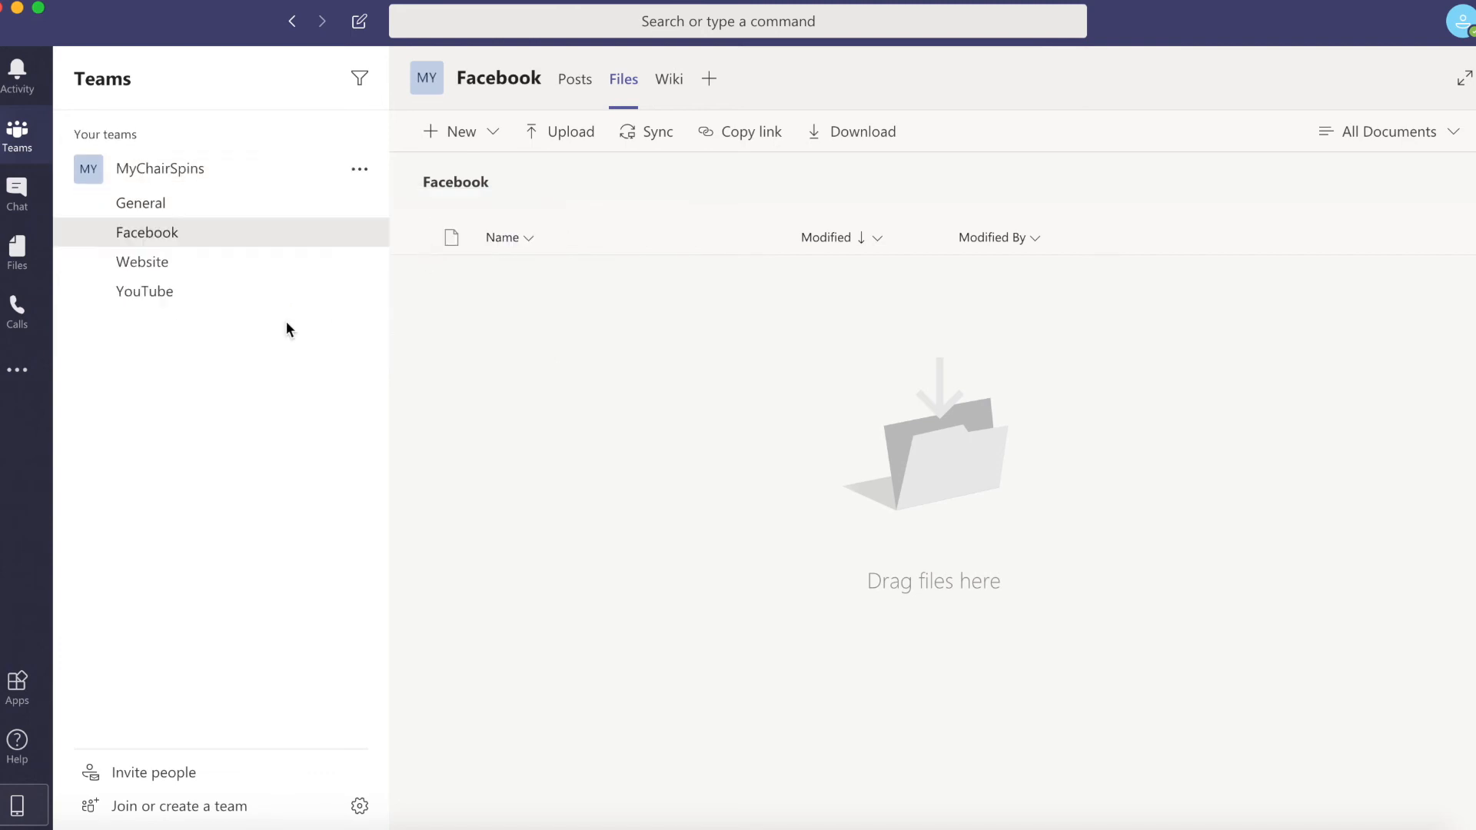
View the General channel's notification settings and close them without saving
left_click(360, 206)
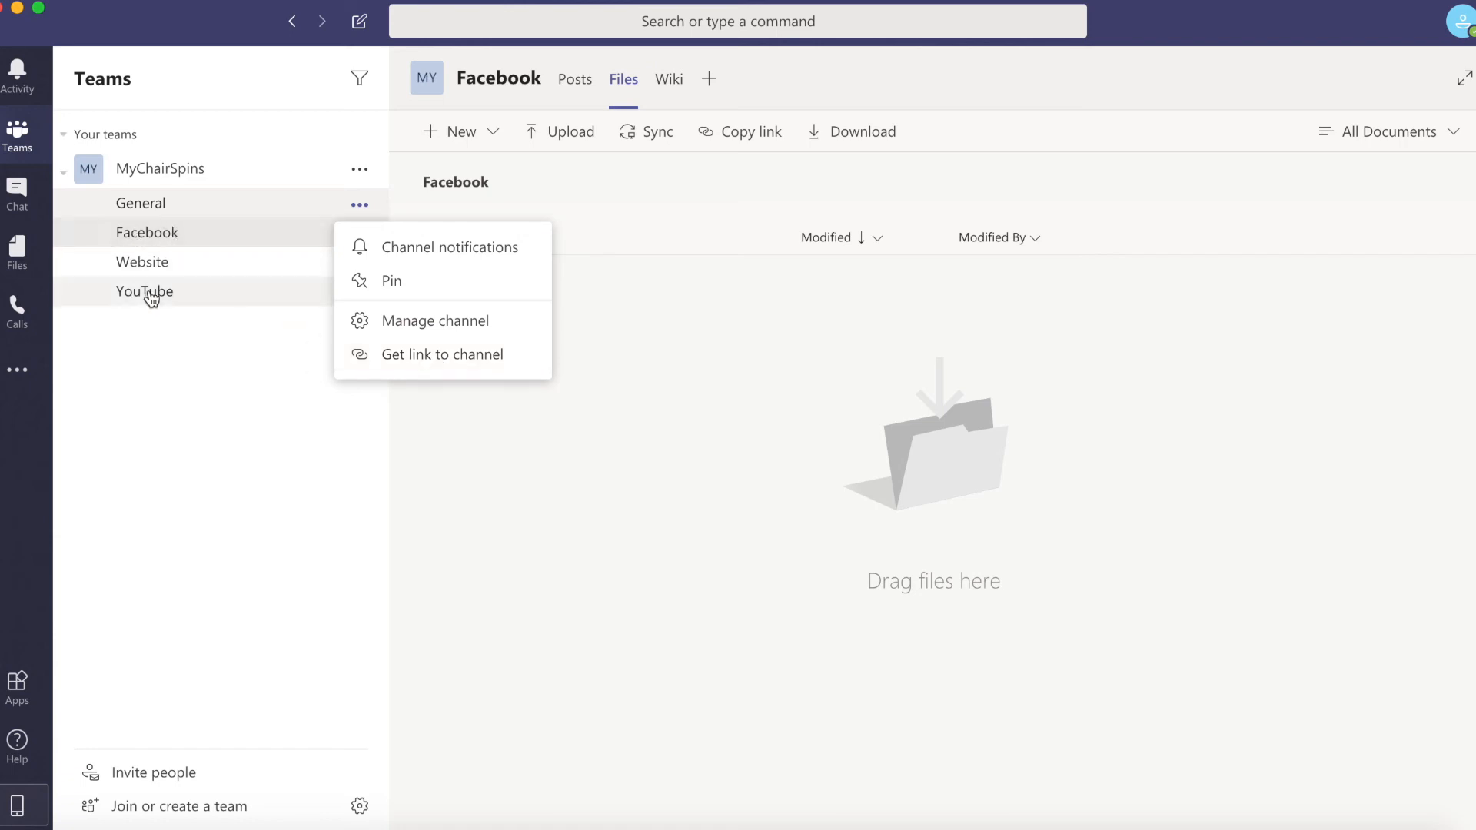
left_click(474, 249)
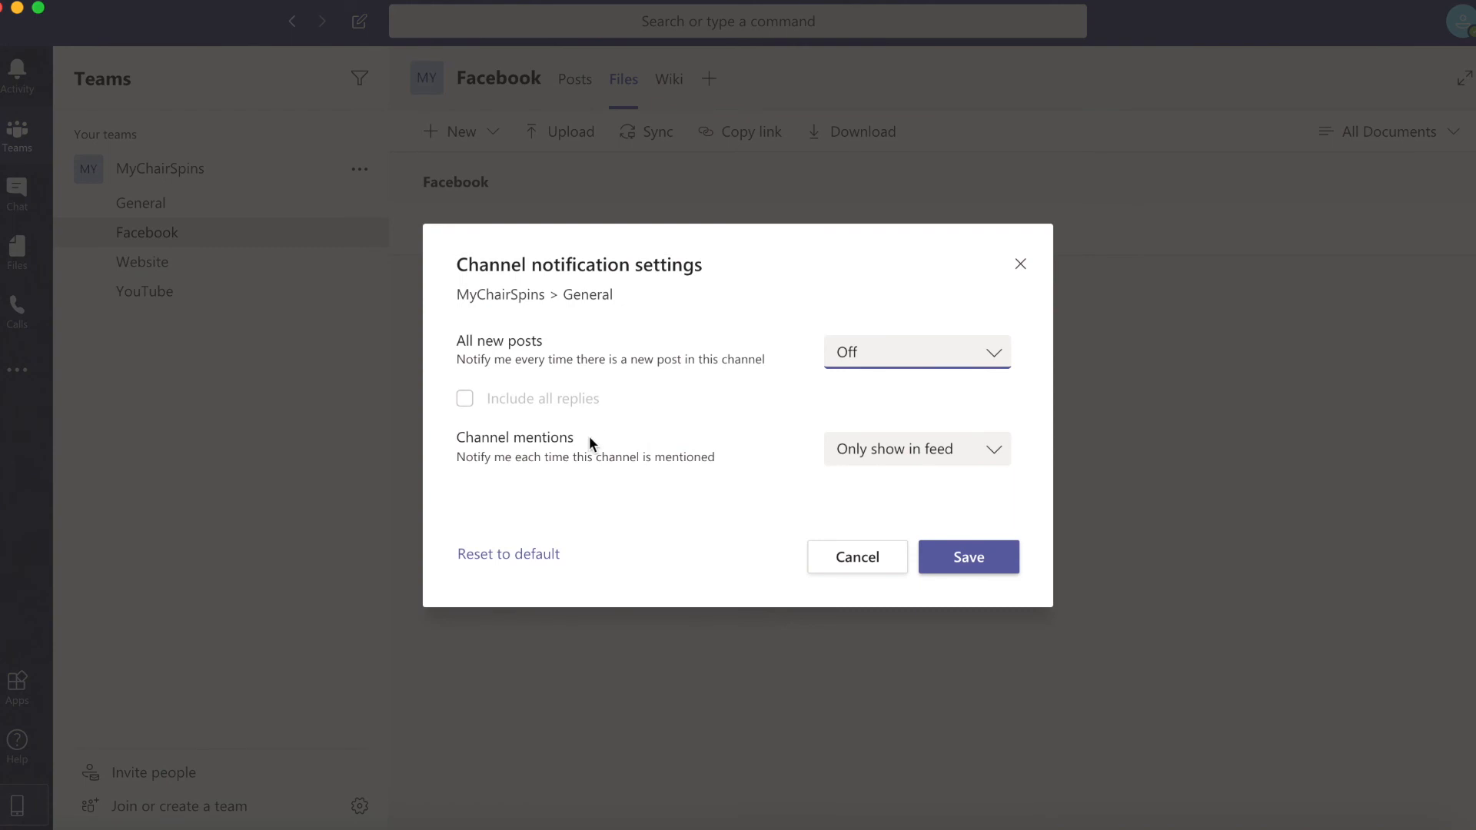
left_click(1021, 266)
View the dialog for adding members to the MyChairSpins team and close it without adding anyone
left_click(360, 170)
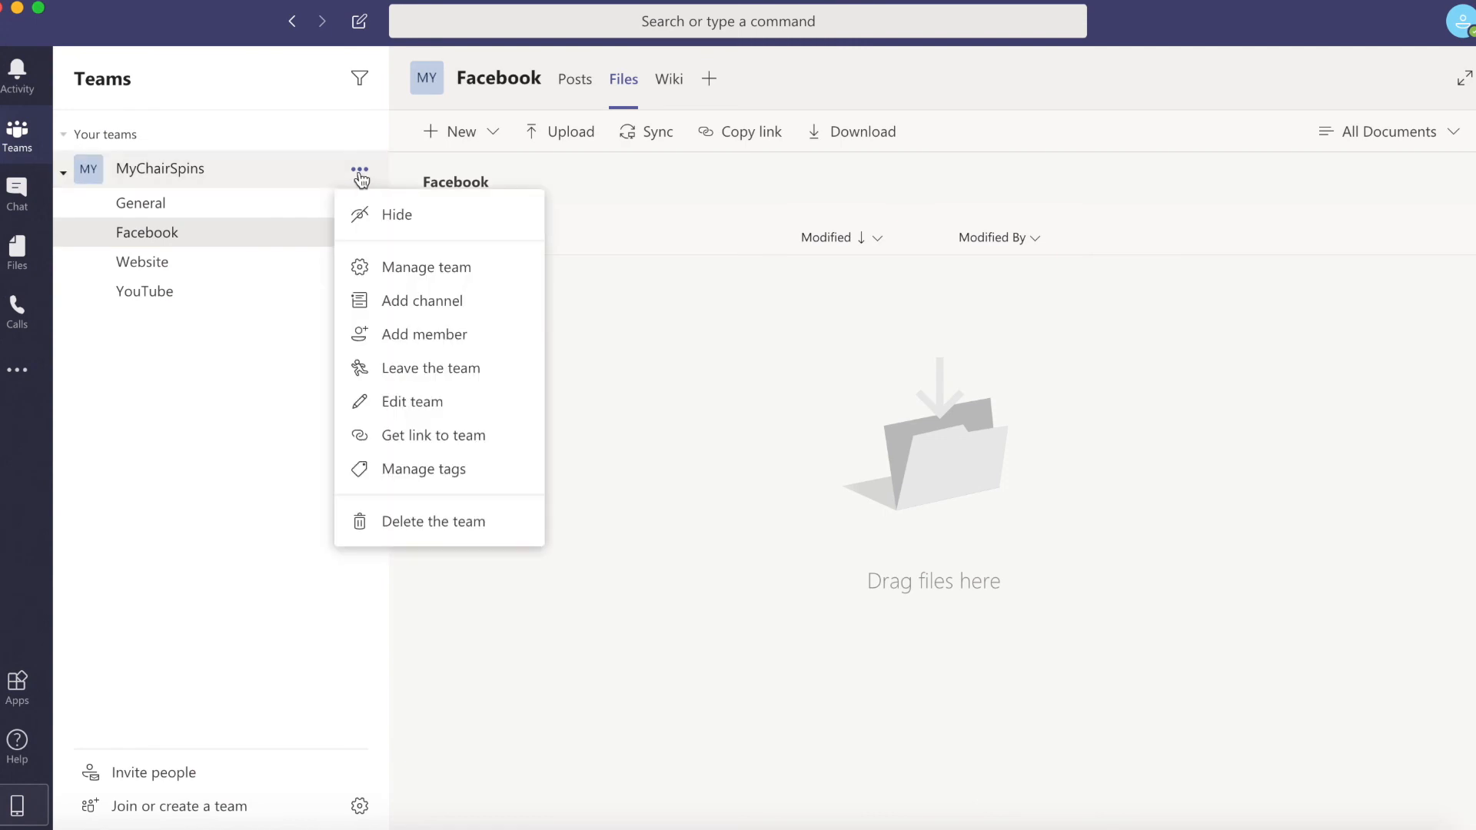
left_click(425, 338)
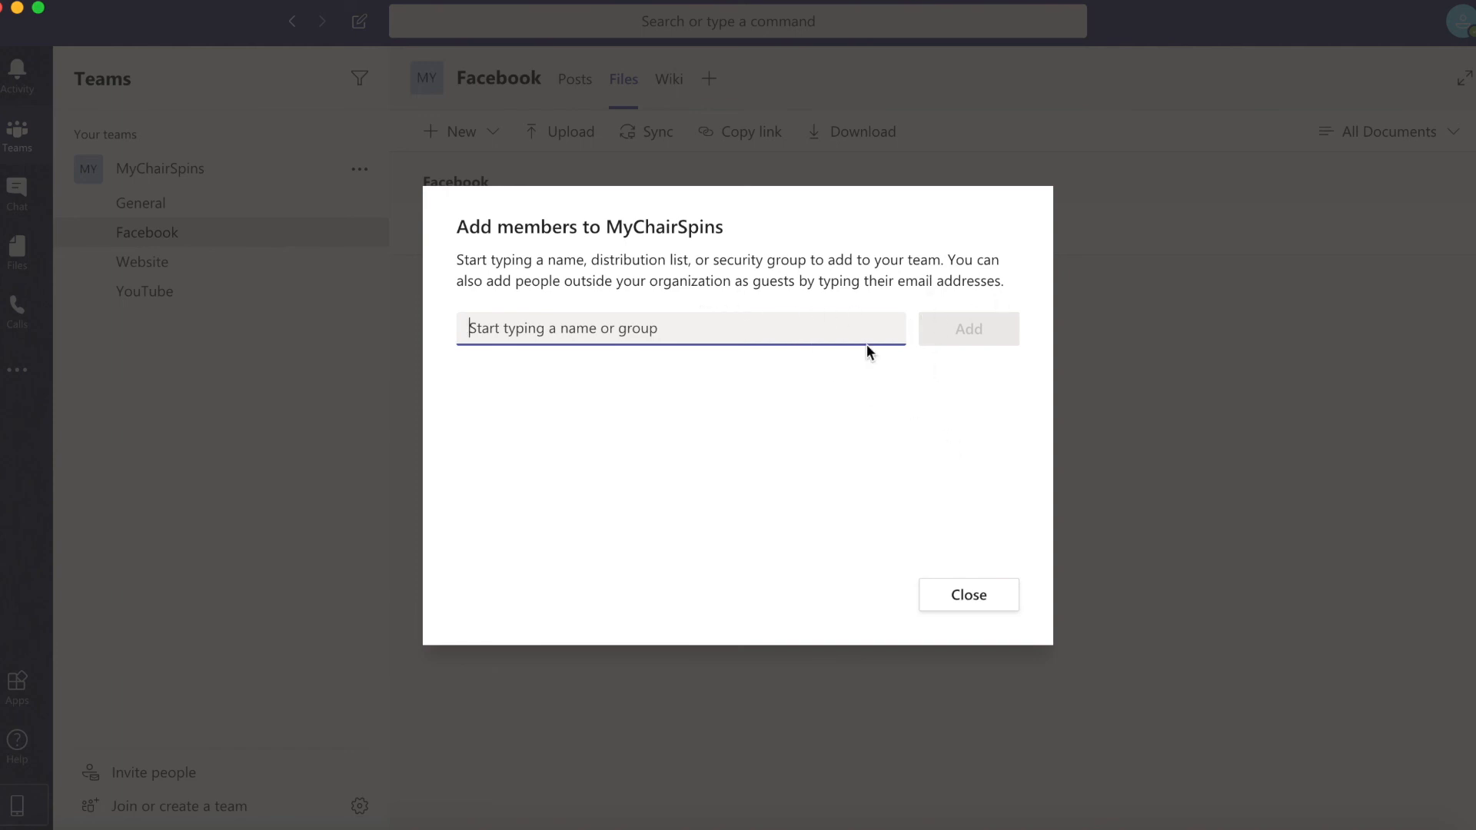
left_click(985, 609)
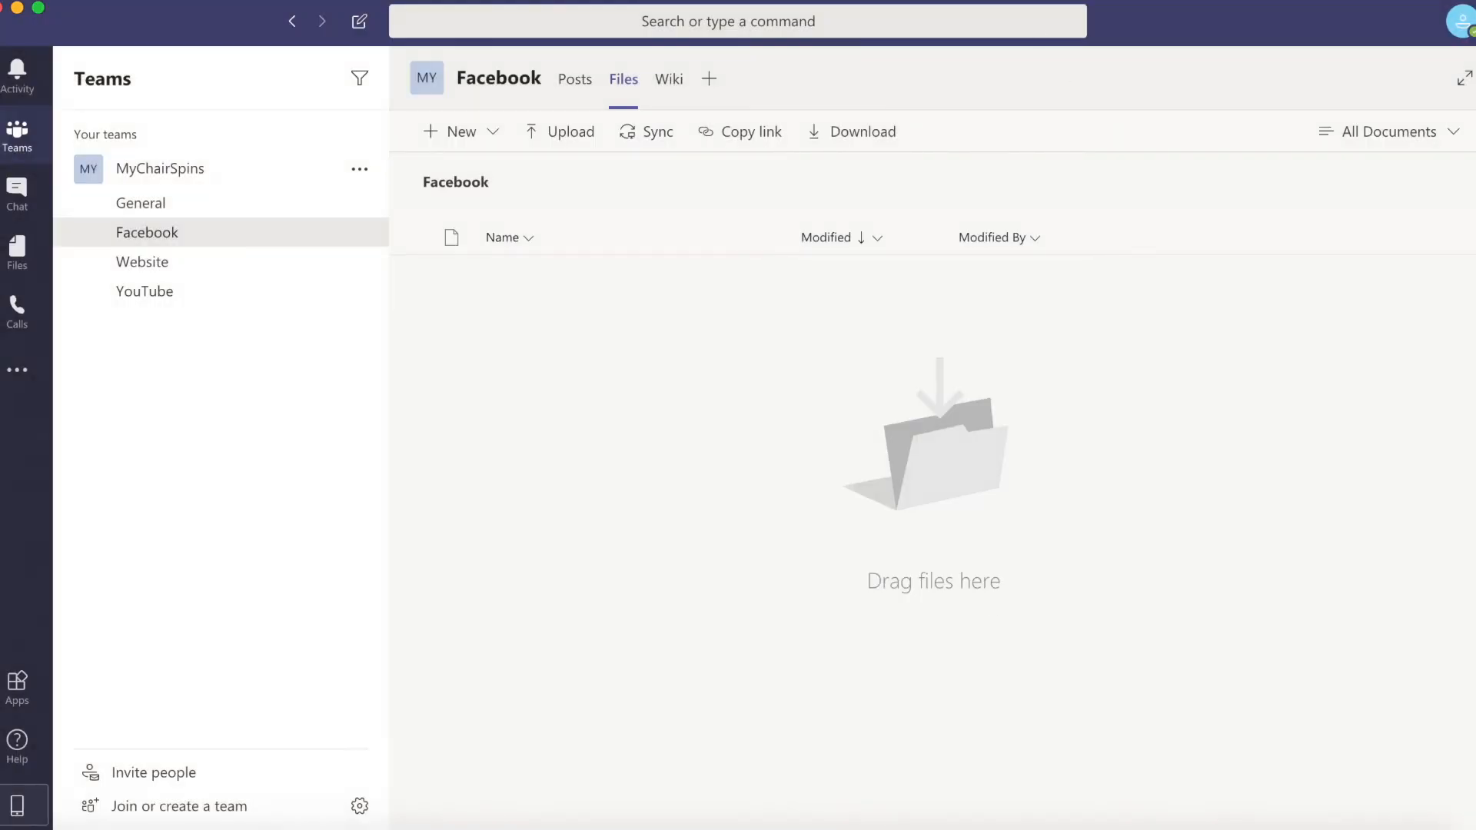